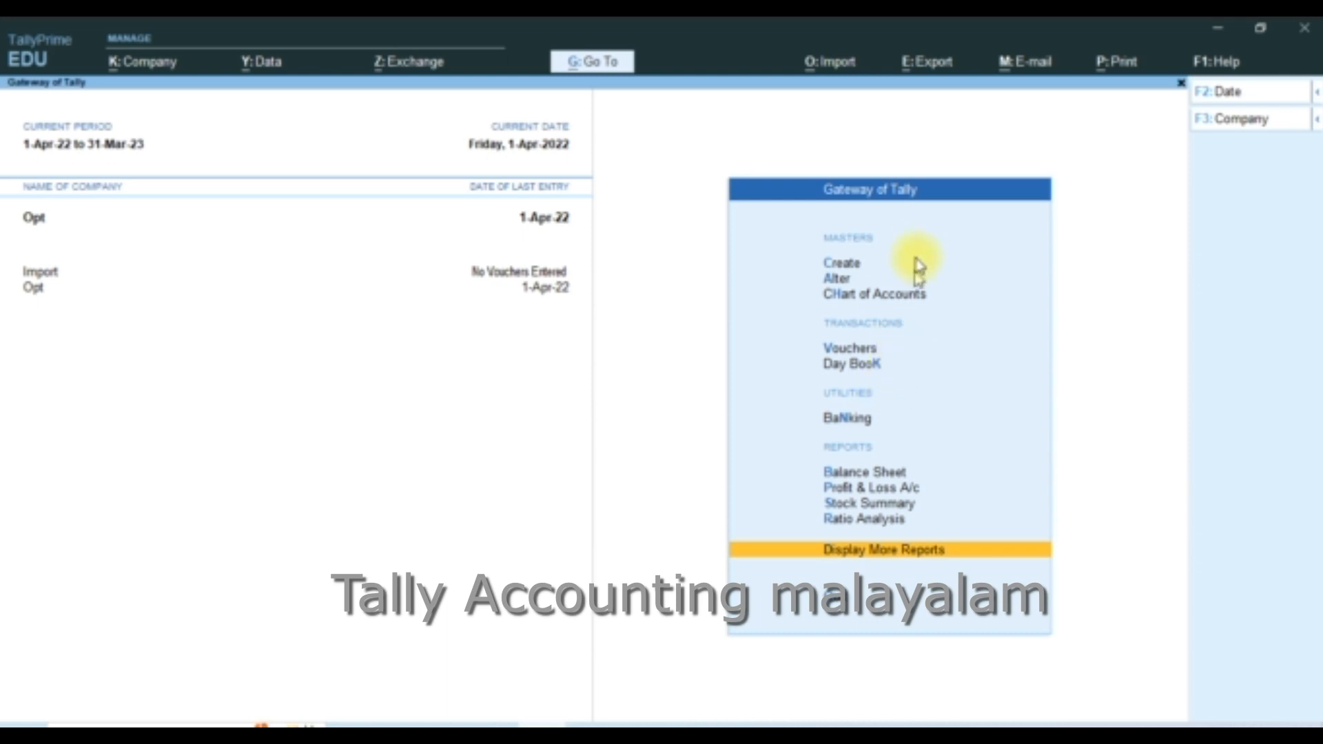
# - Open the ledger list in the chart of accounts and start exporting the current report
pyautogui.click(855, 299)
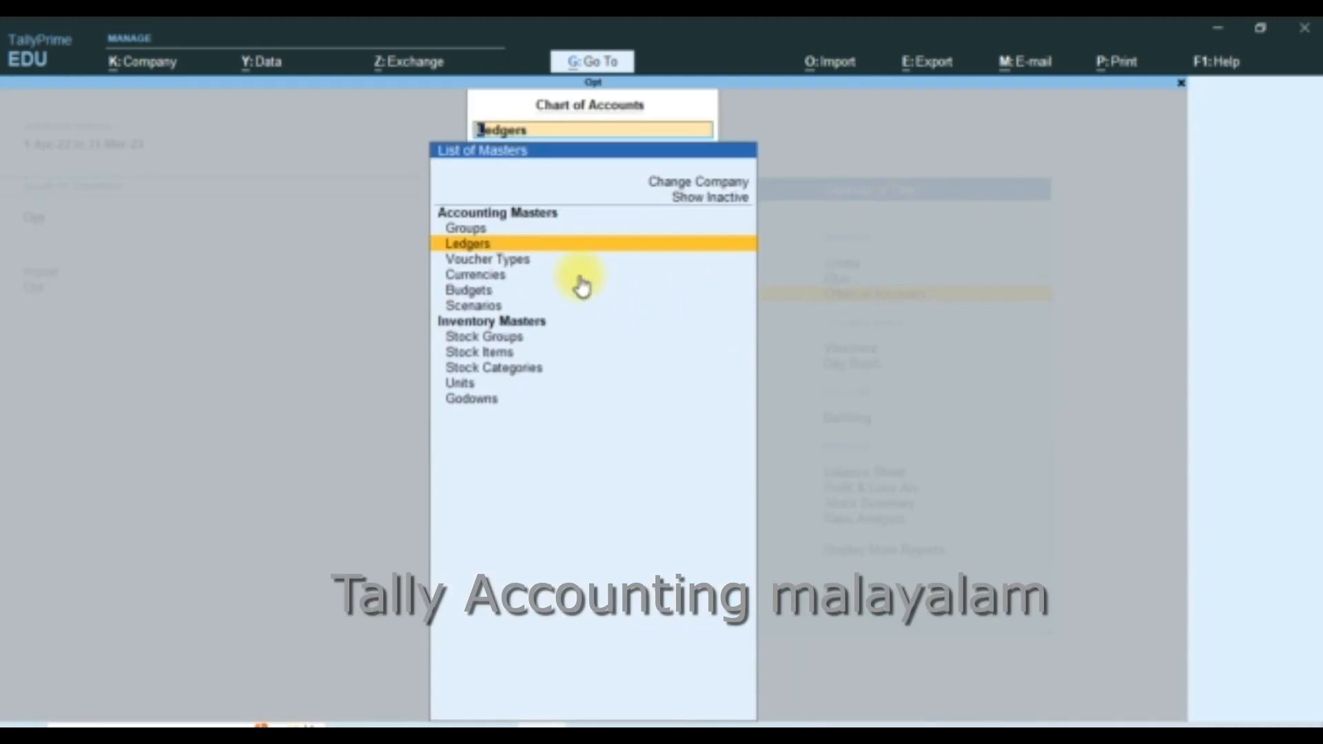
pyautogui.click(468, 252)
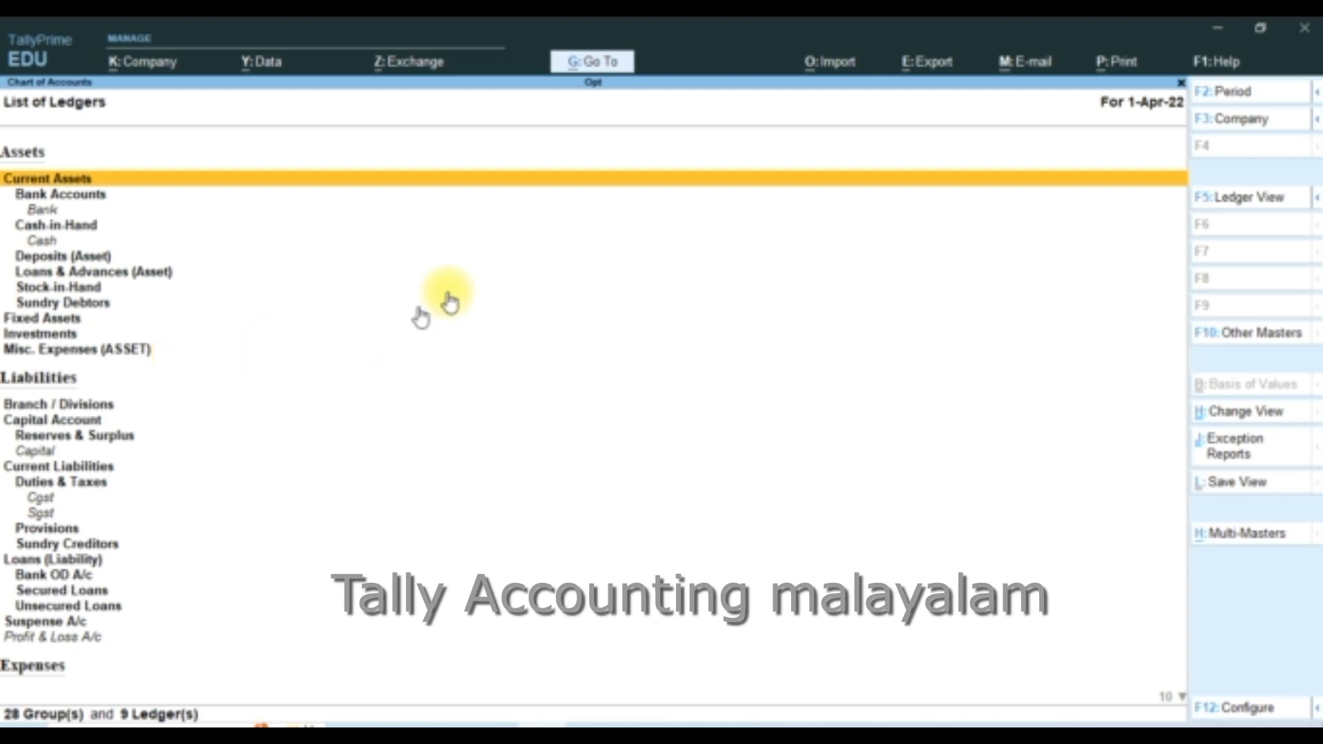
pyautogui.hotkey('alt', 'e')
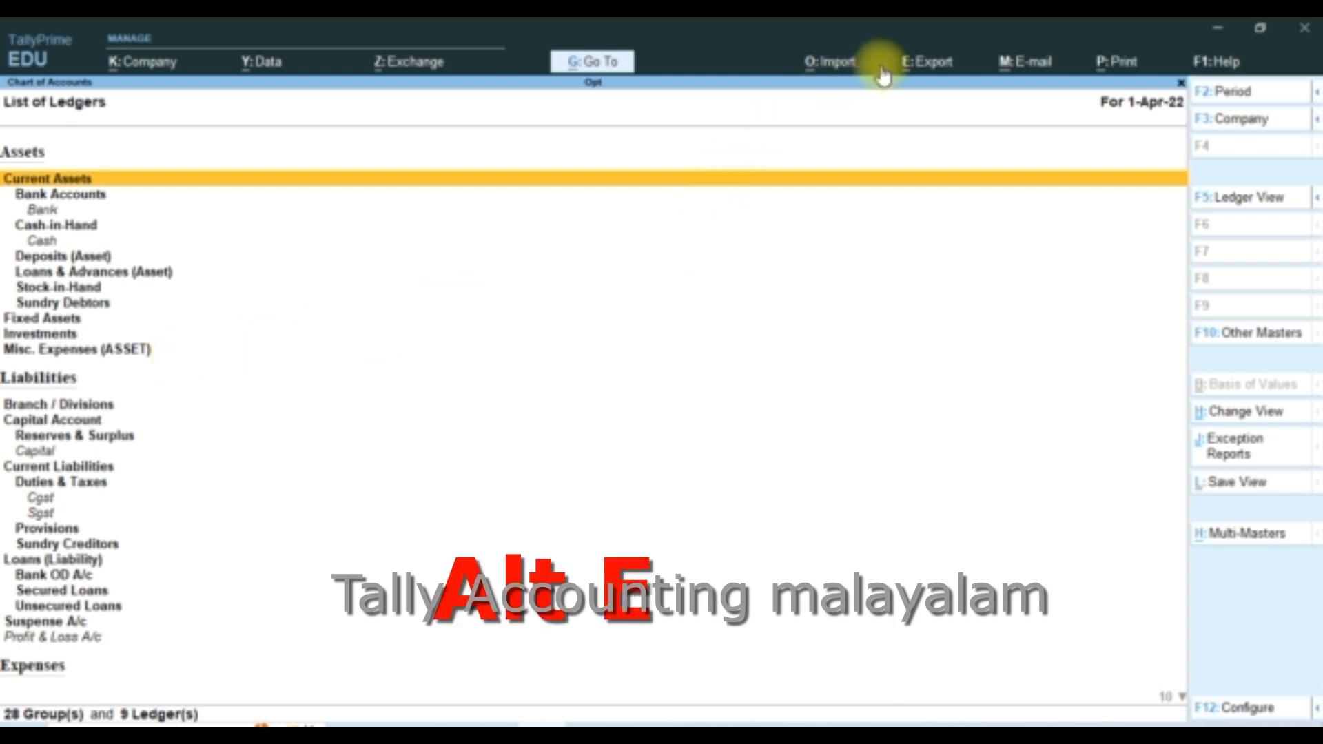
pyautogui.click(924, 72)
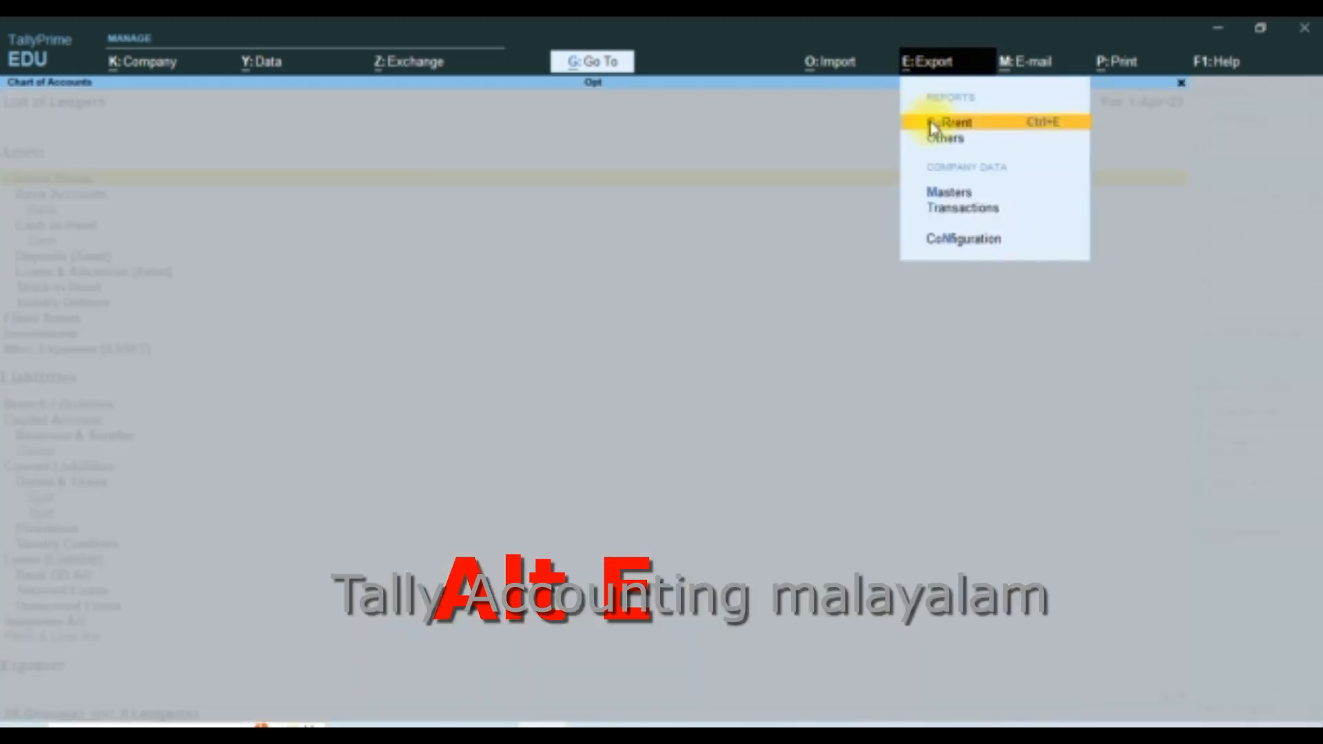
pyautogui.click(935, 131)
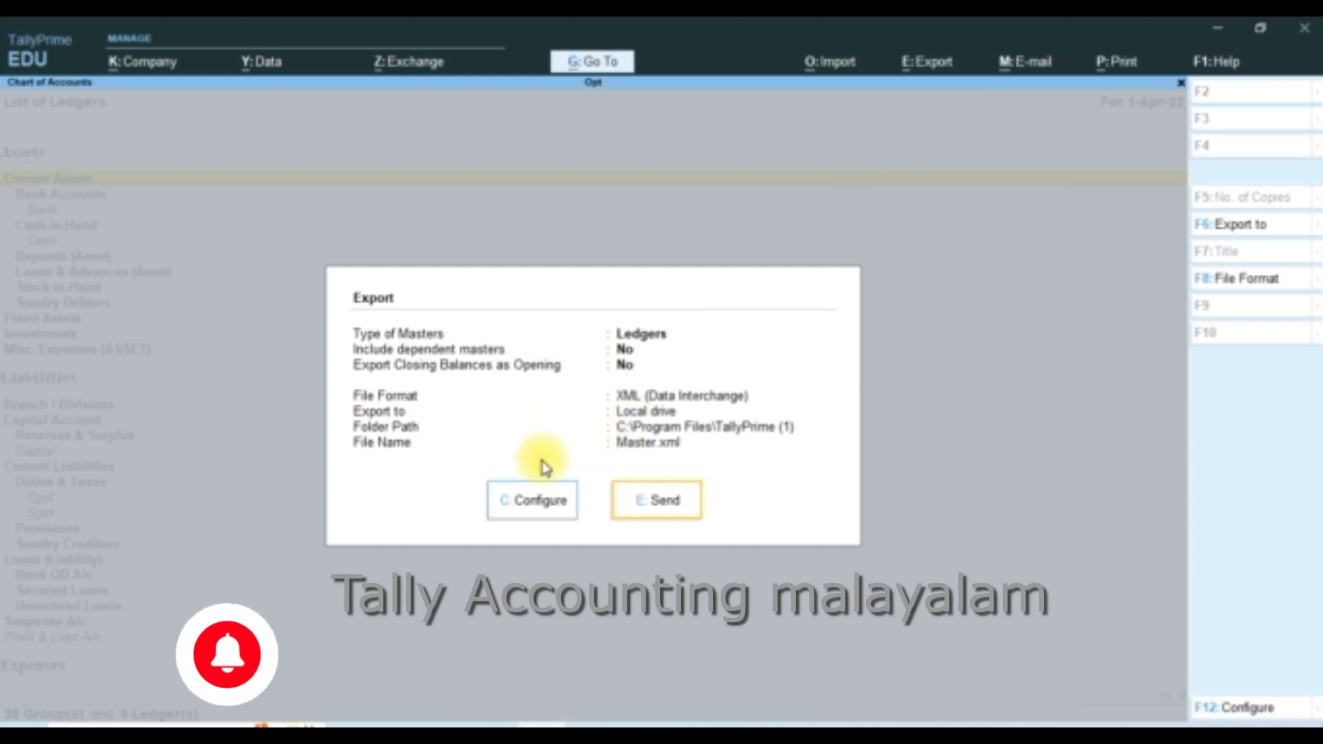
# - Show the full list of export configurations and set Export closing balance as opening balance to Yes
pyautogui.click(540, 510)
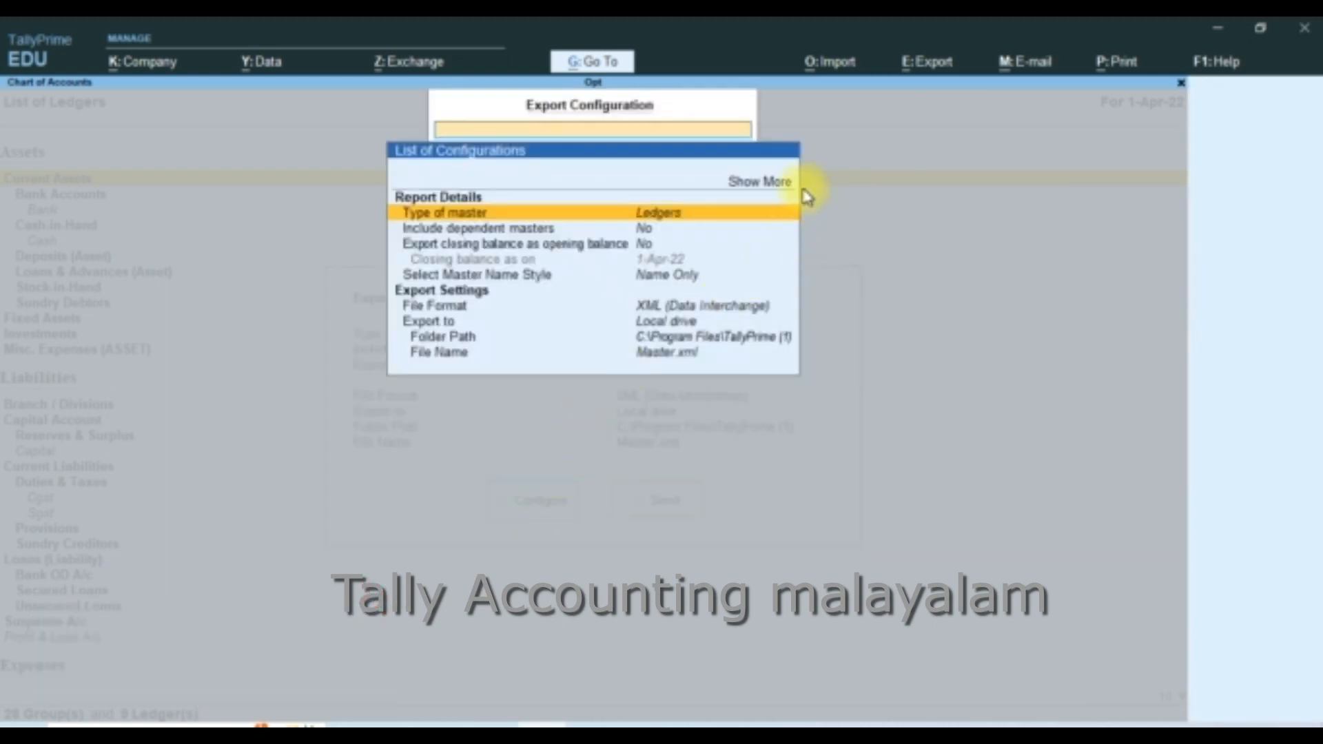
pyautogui.click(775, 187)
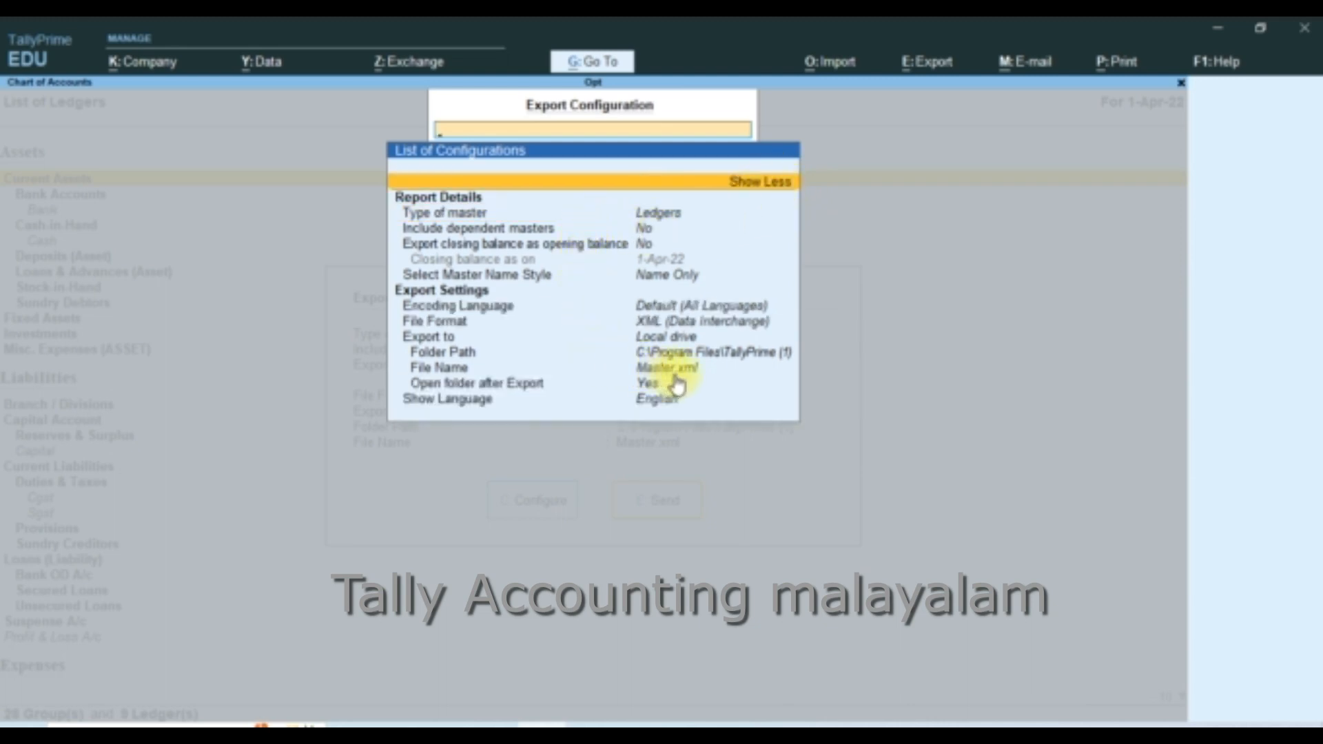
pyautogui.press('Down')
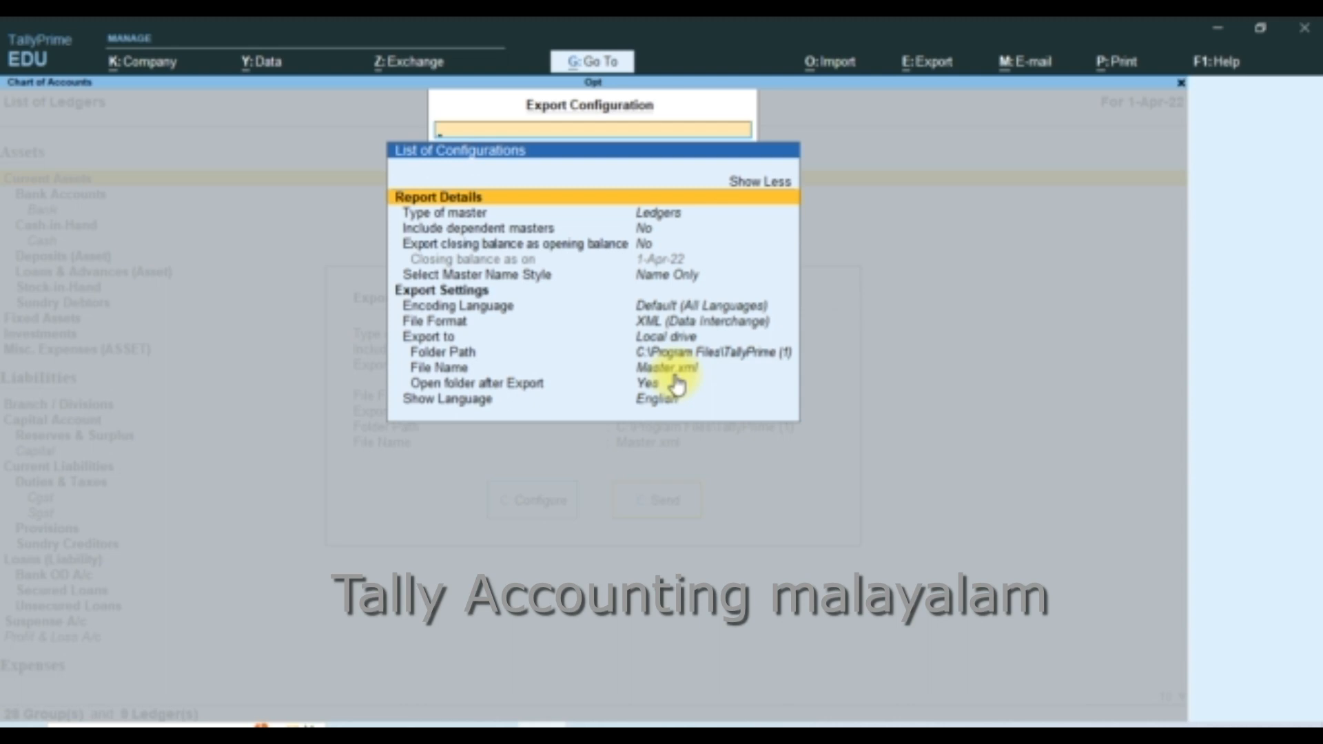
pyautogui.press('Down')
pyautogui.press('Down')
pyautogui.press('Down')
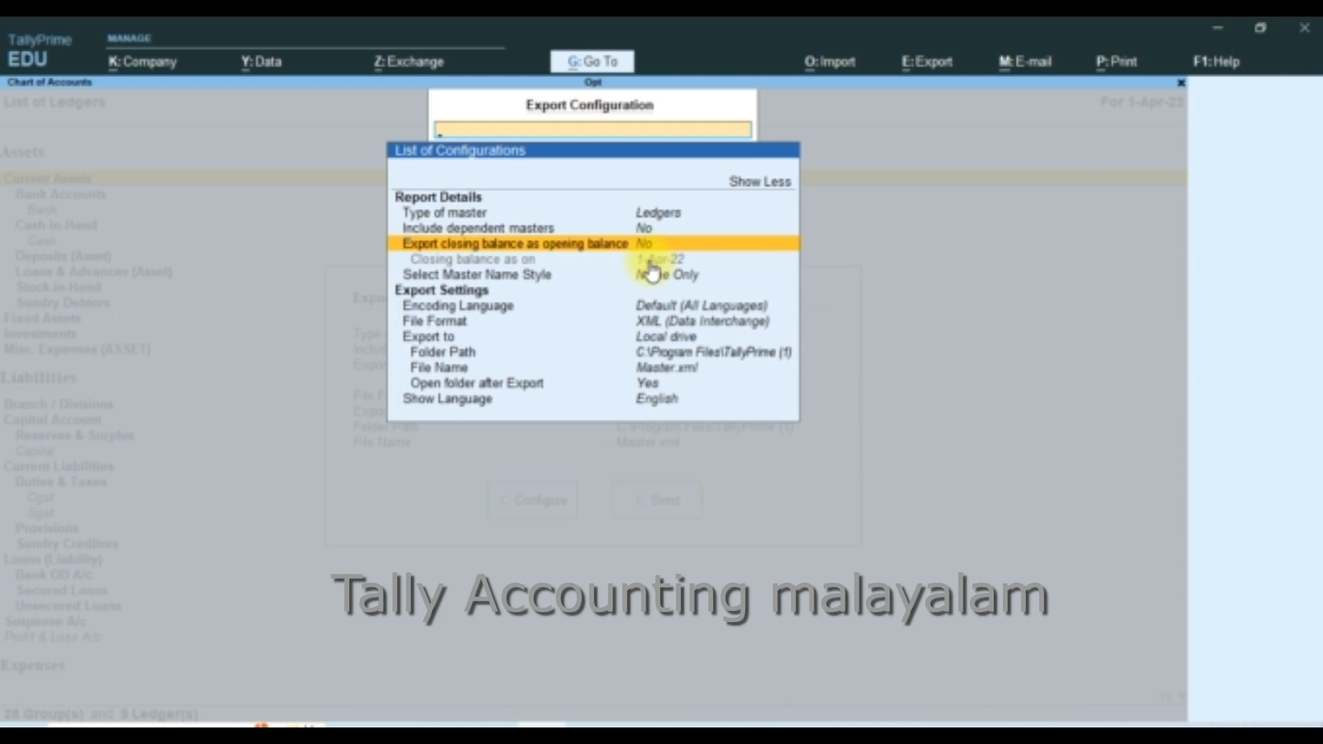
pyautogui.write('Y')
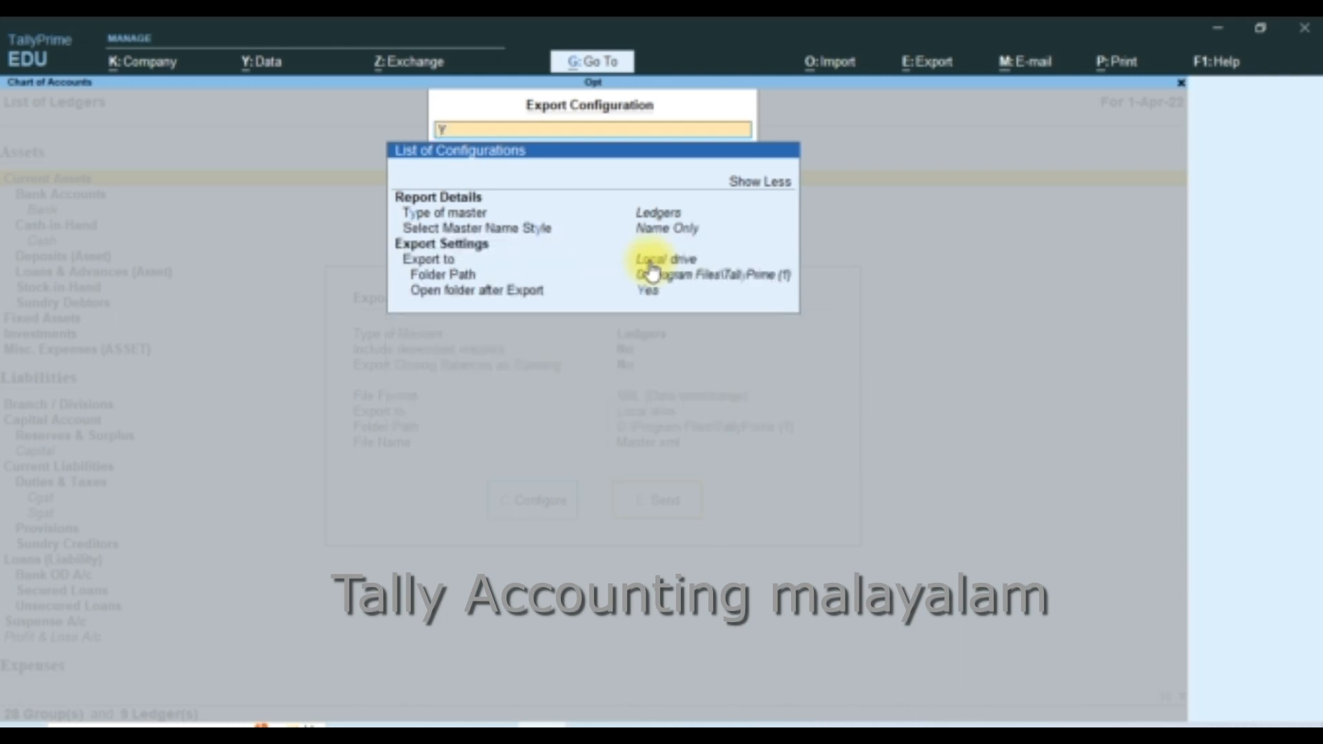
pyautogui.click(652, 272)
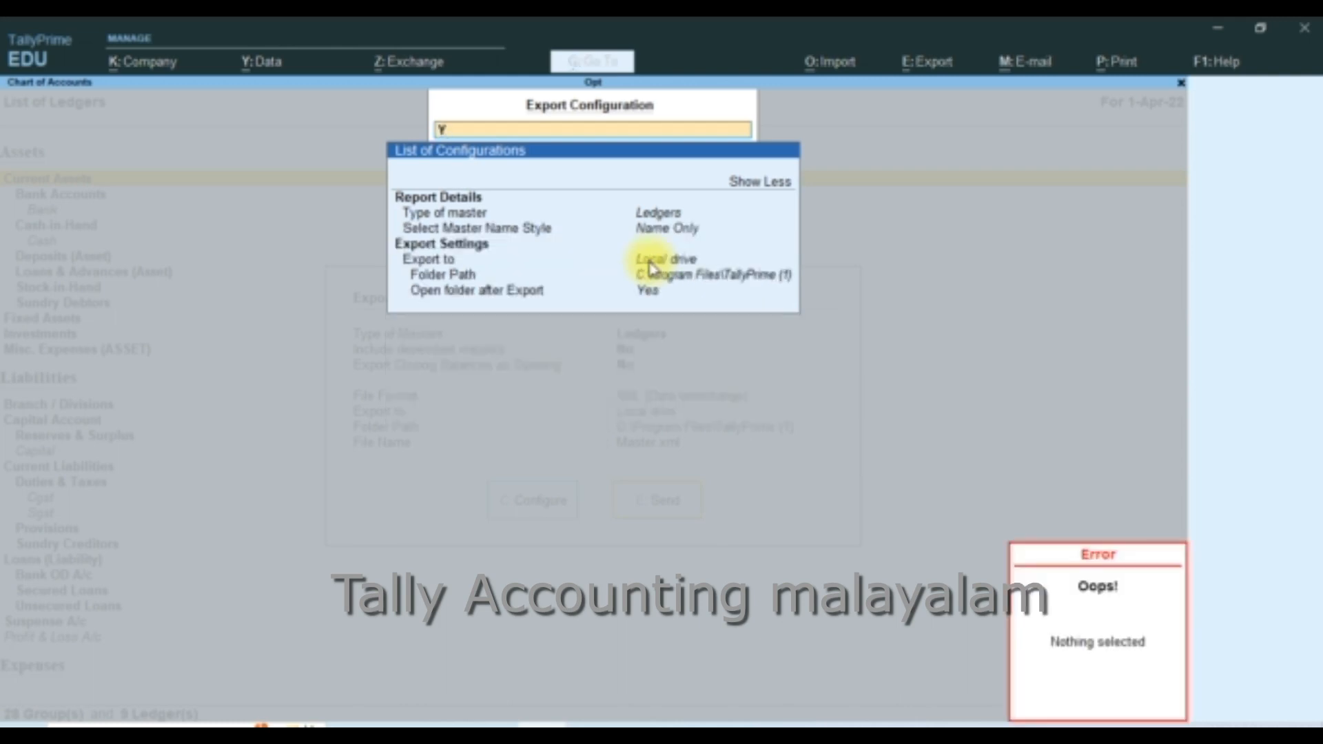
pyautogui.press('Escape')
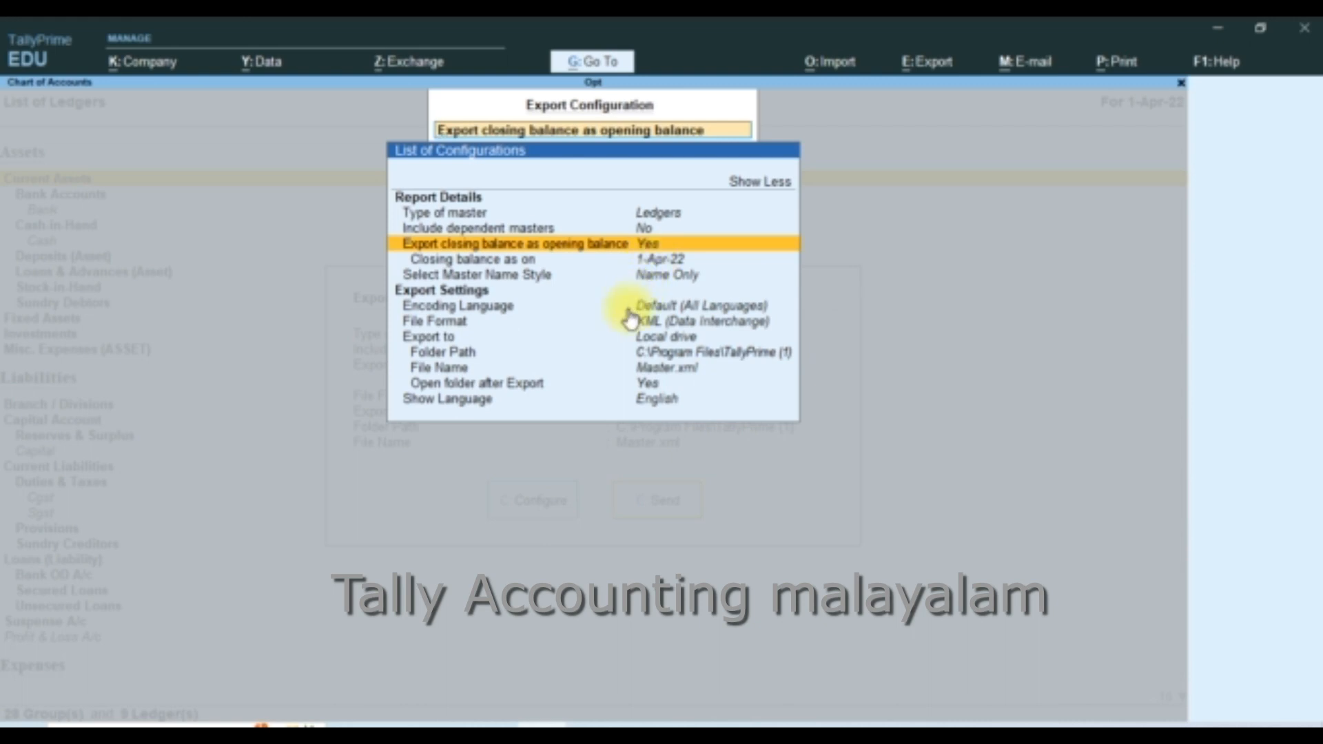
# - Go through the remaining export settings, keep Master.xml as the file name, and close the export configuration
pyautogui.press('Down')
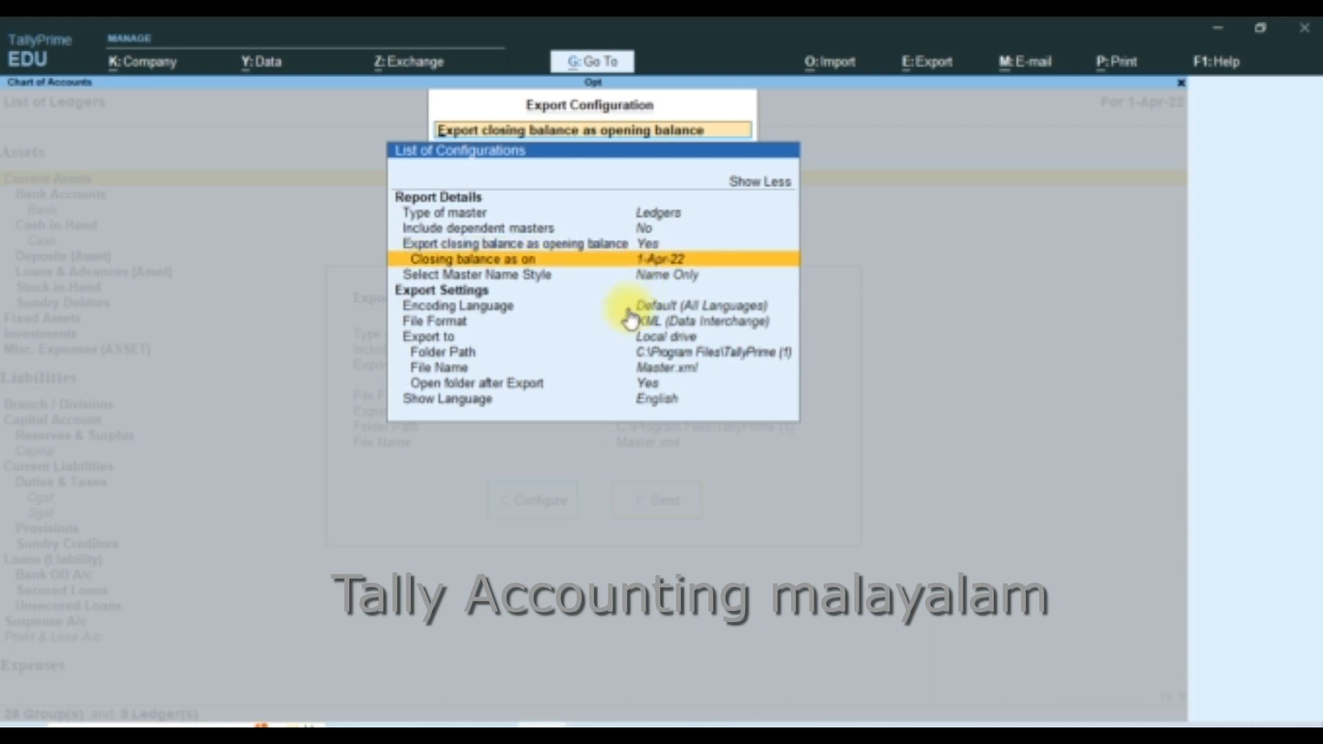
pyautogui.press('Down')
pyautogui.press('Down')
pyautogui.press('Down')
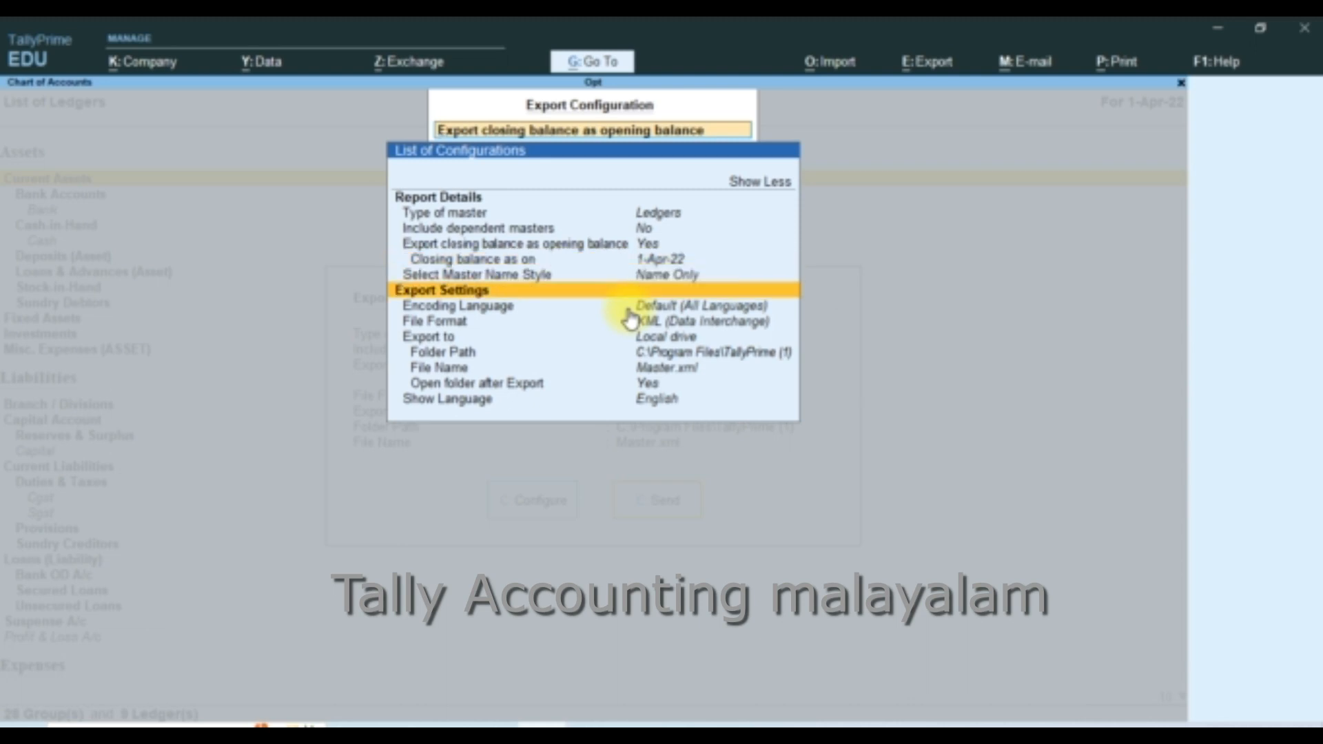
pyautogui.press('Down')
pyautogui.press('Down')
pyautogui.press('Down')
pyautogui.press('Down')
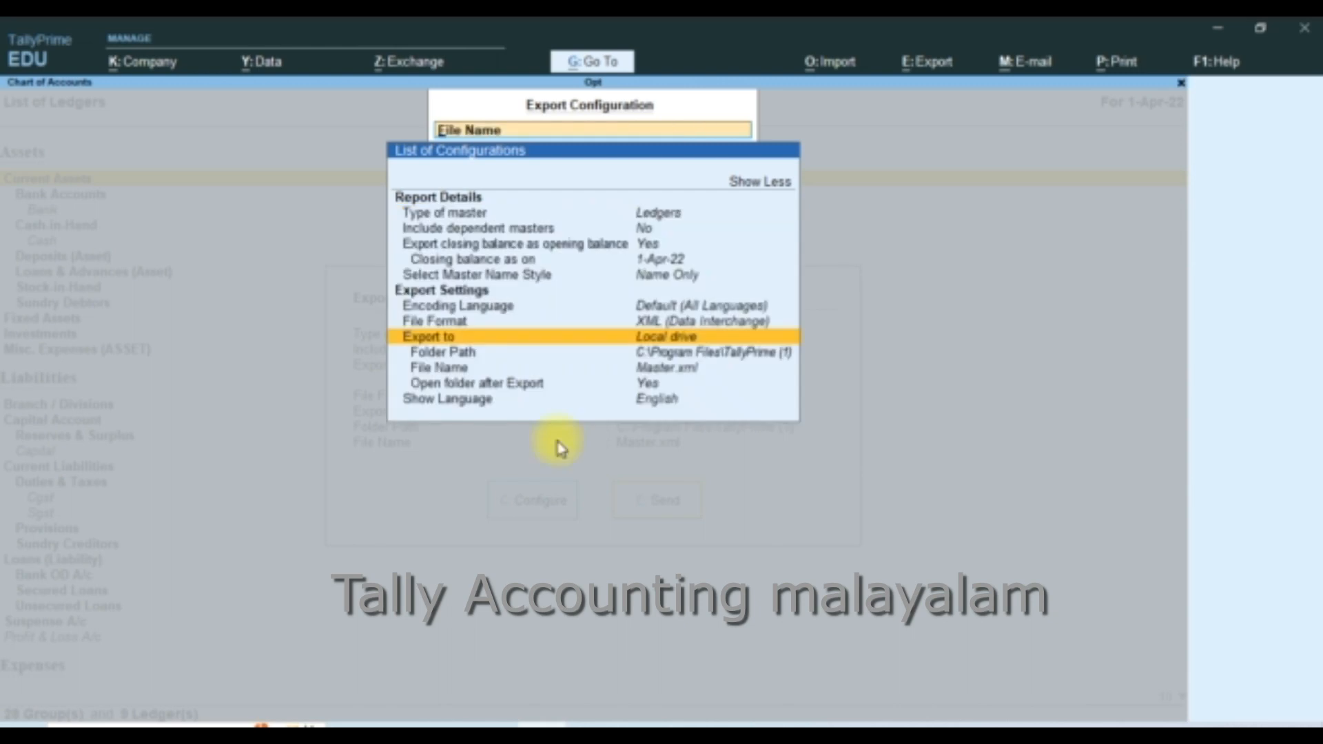
pyautogui.press('Down')
pyautogui.press('Down')
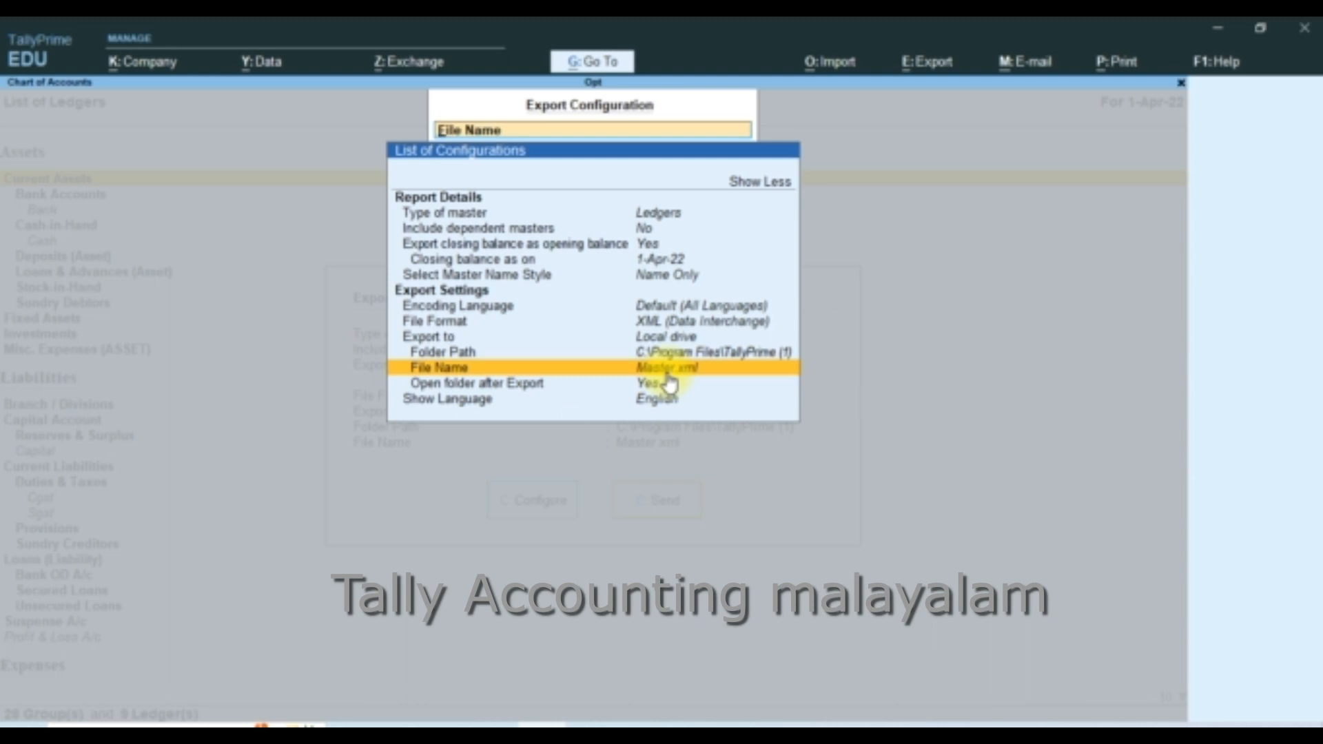
pyautogui.press('Return')
pyautogui.press('Return')
pyautogui.press('Escape')
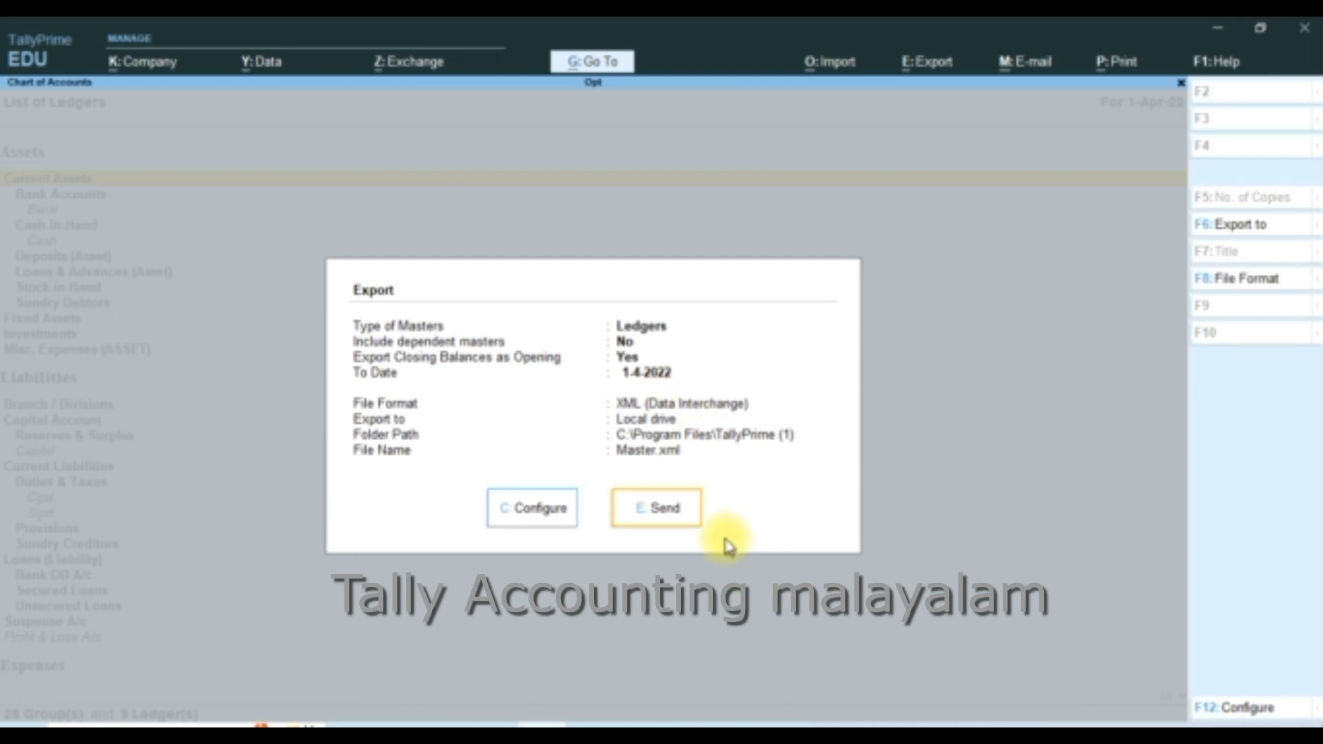
# - Send the ledger export, overwriting the existing Master.xml, and close the export folder window
pyautogui.click(669, 516)
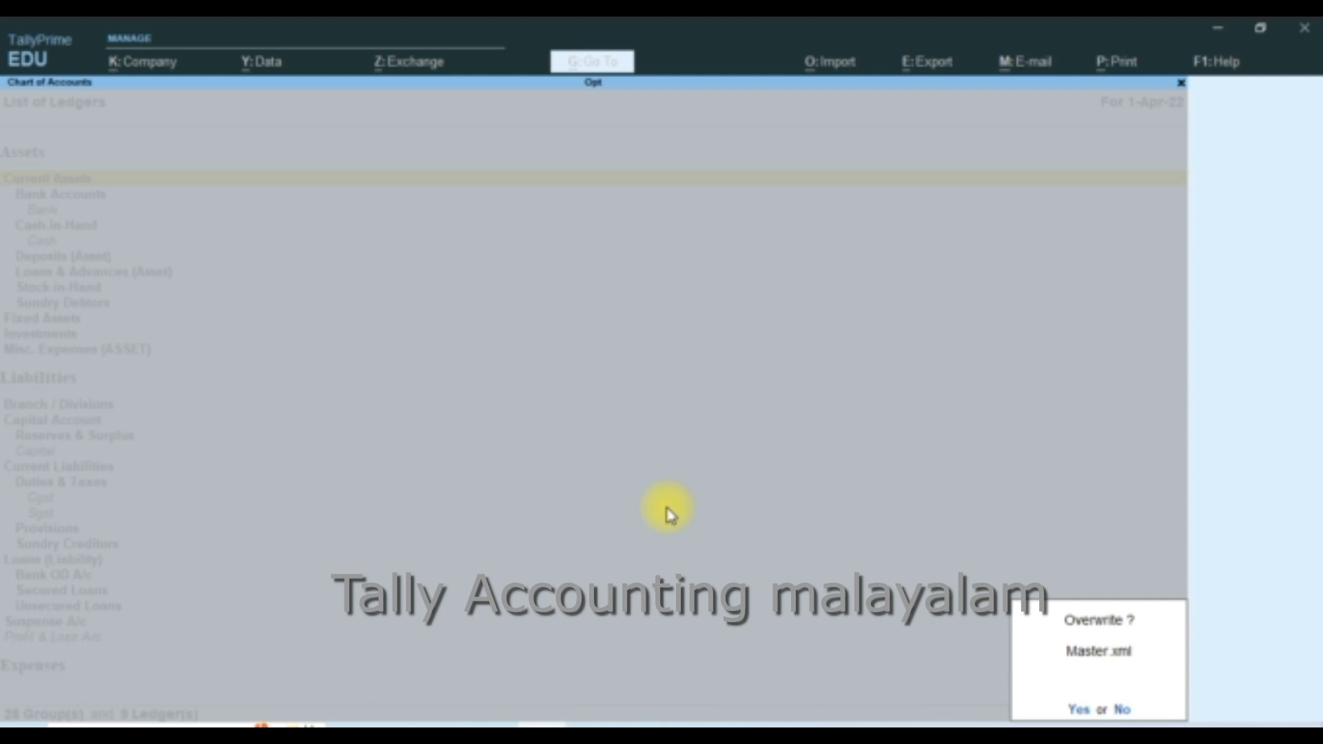
pyautogui.press('y')
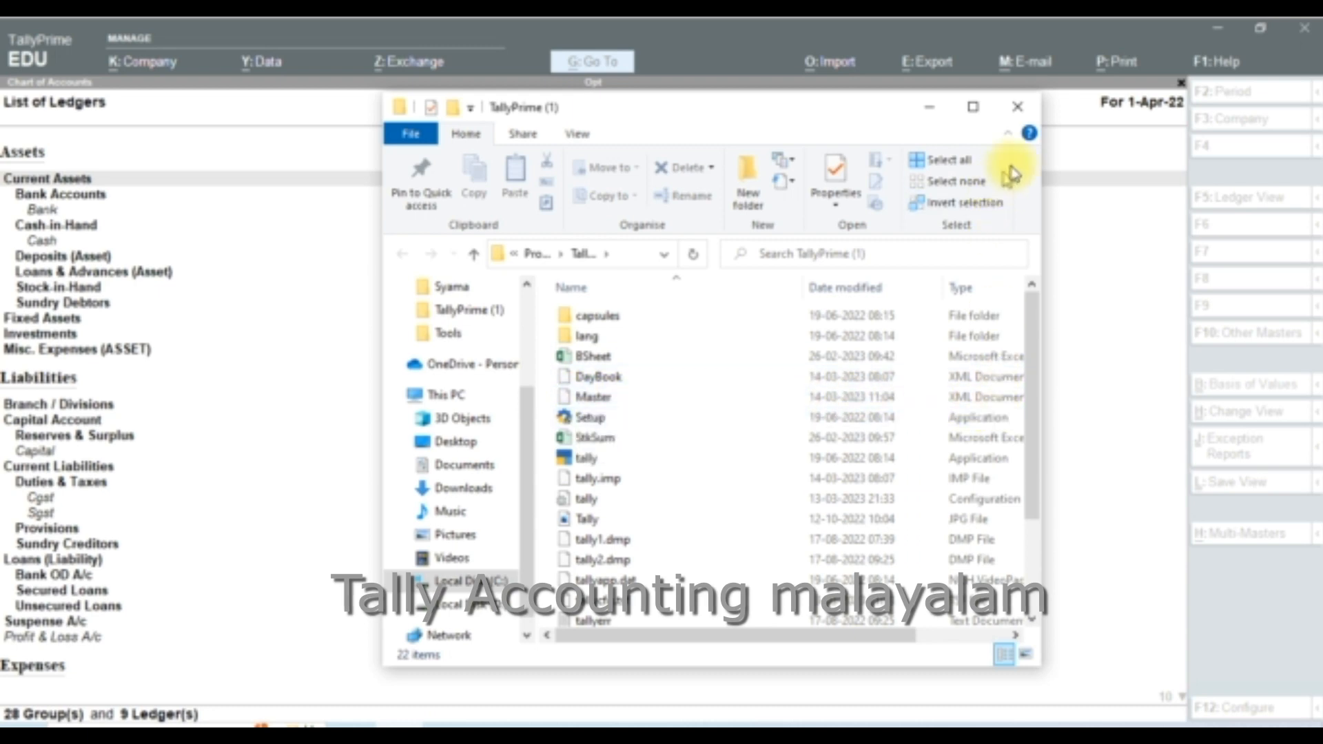
pyautogui.click(1020, 109)
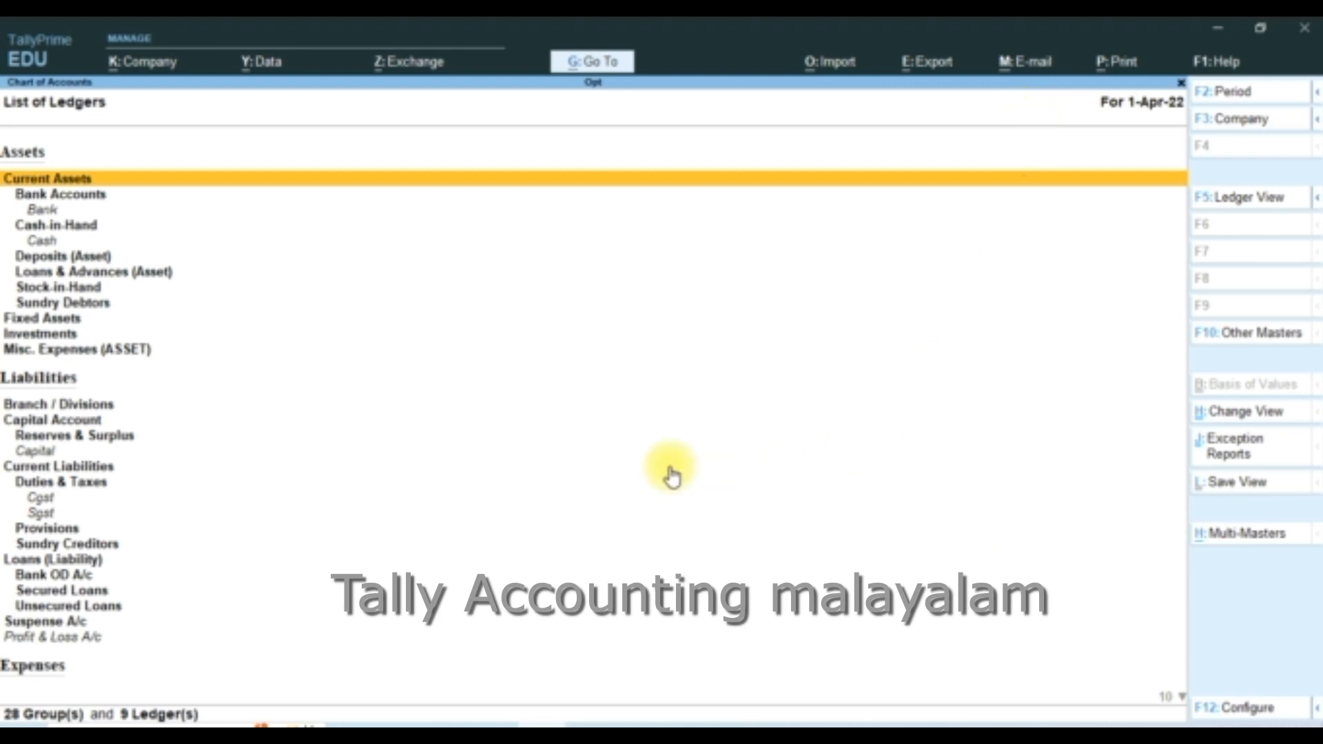
# - Leave the ledger list and switch the active company to Import
pyautogui.press('Escape')
pyautogui.press('Escape')
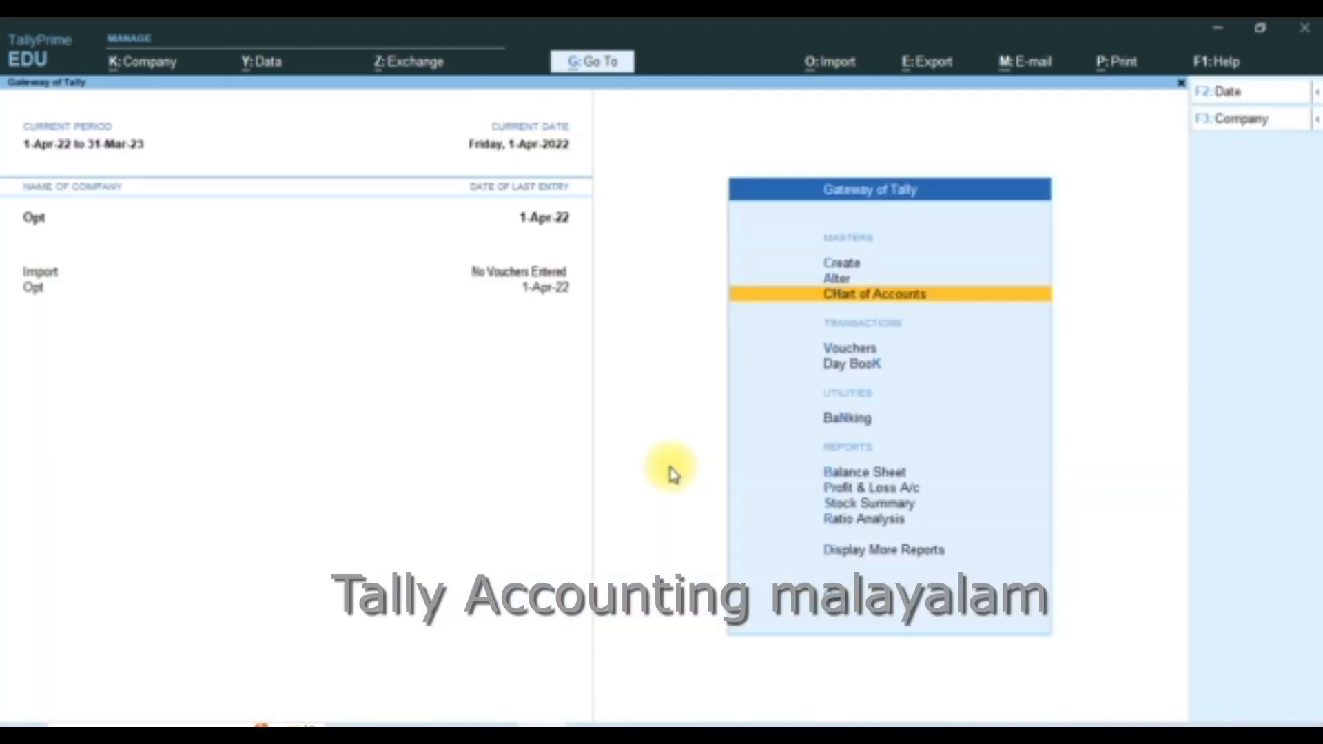
pyautogui.click(35, 279)
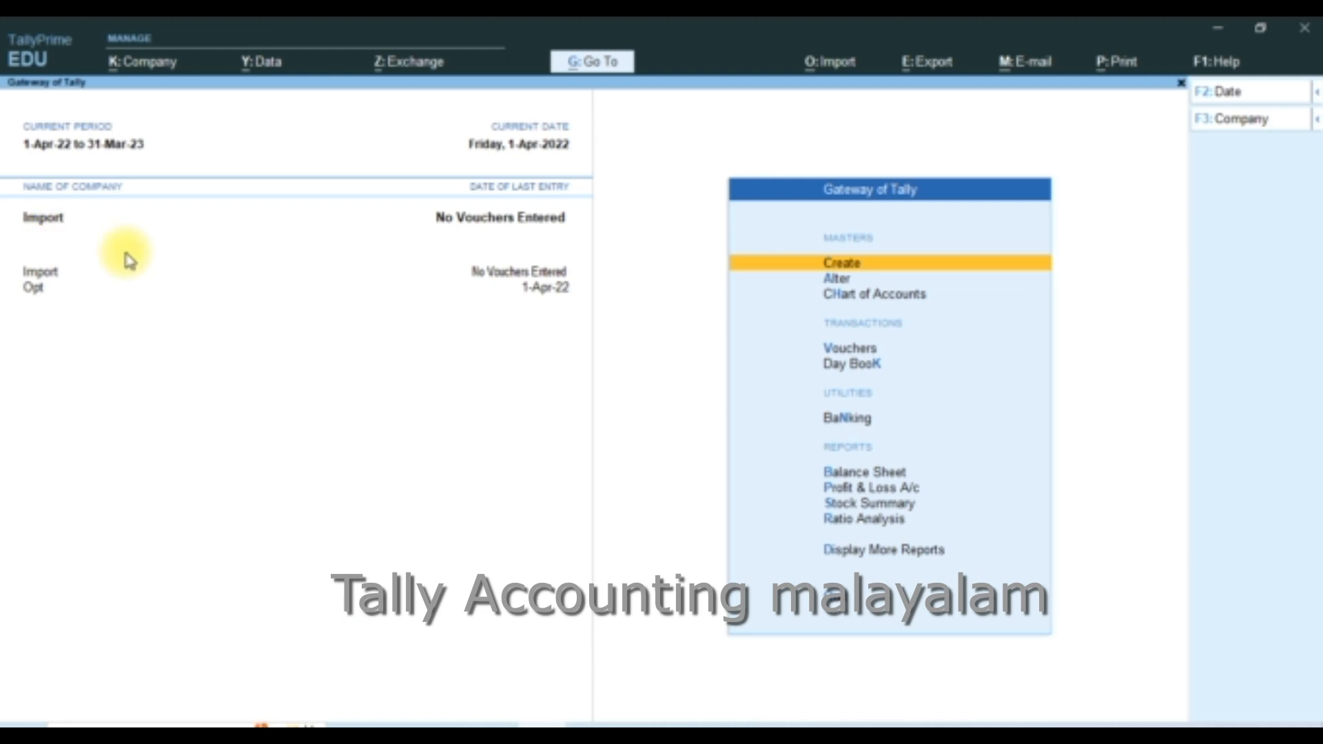
# - Check which ledgers exist in the Import company before importing, through master alteration, and return to the Gateway
pyautogui.press('Down')
pyautogui.press('Return')
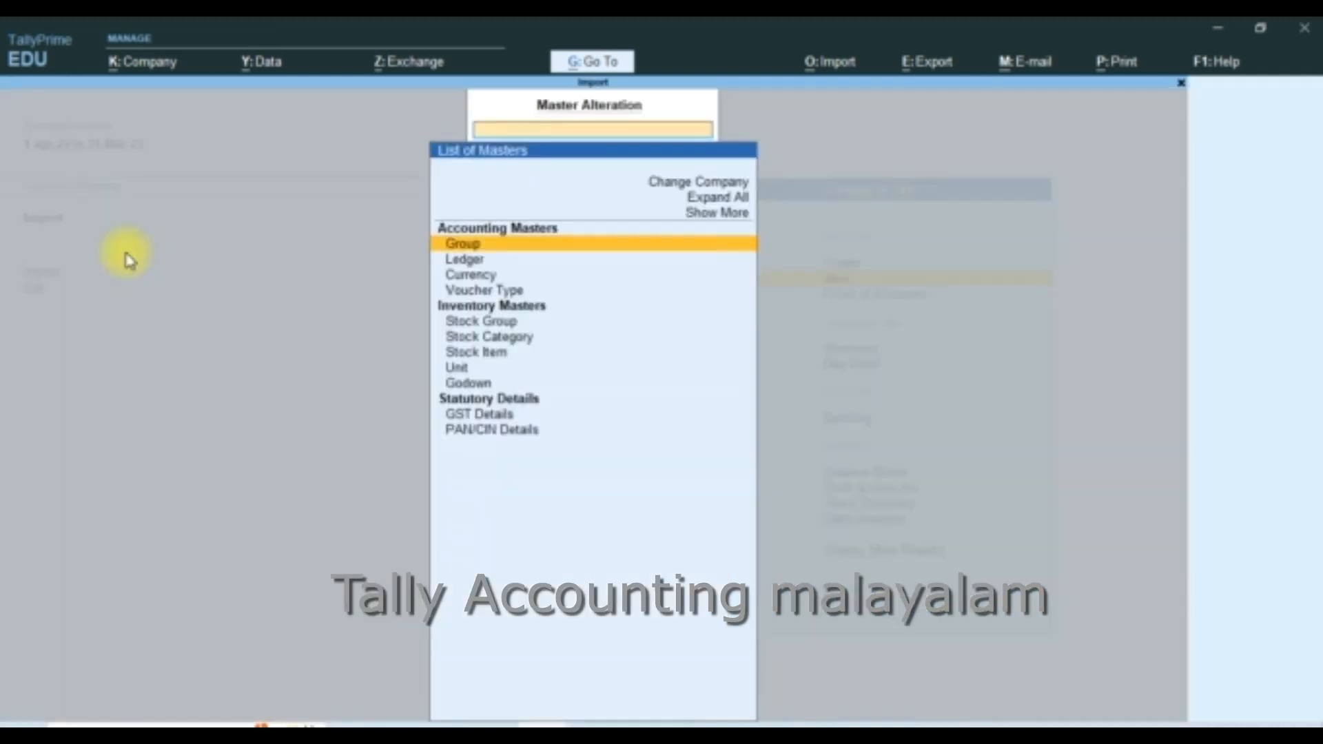
pyautogui.press('Down')
pyautogui.press('Return')
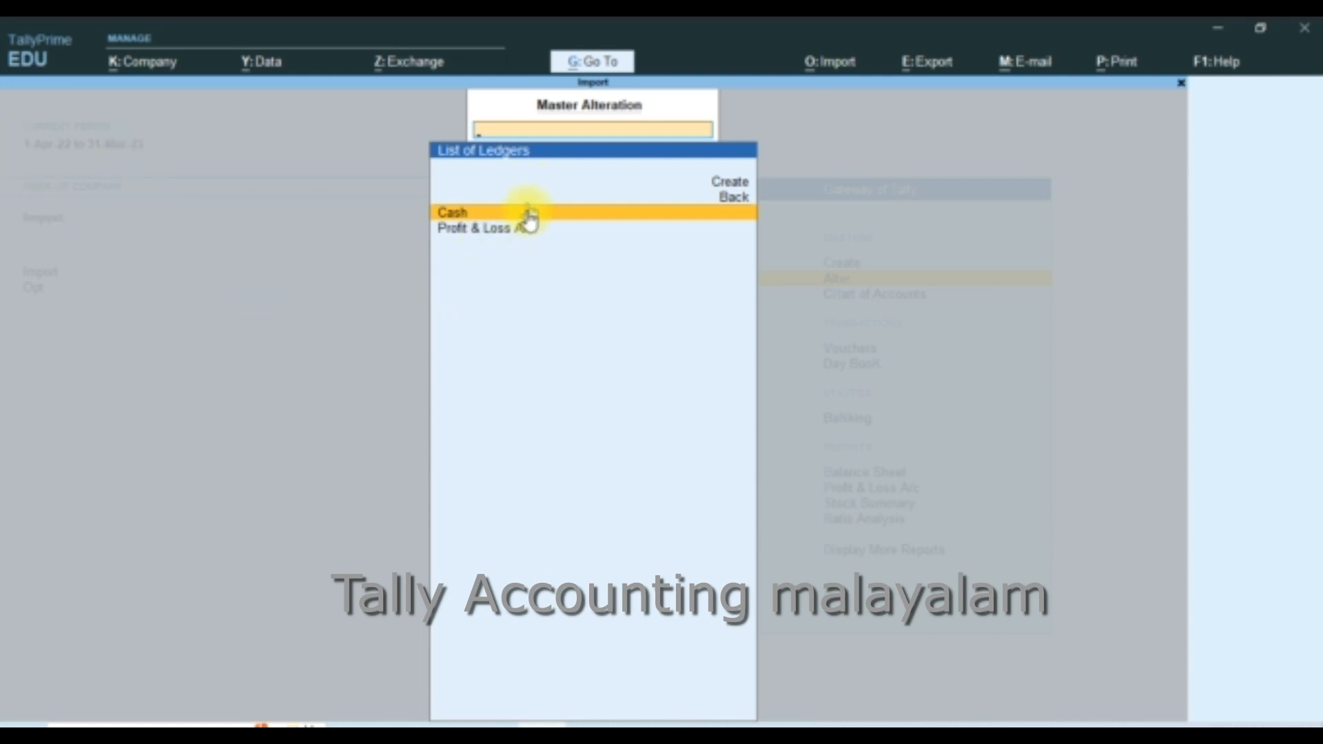
pyautogui.press('Escape')
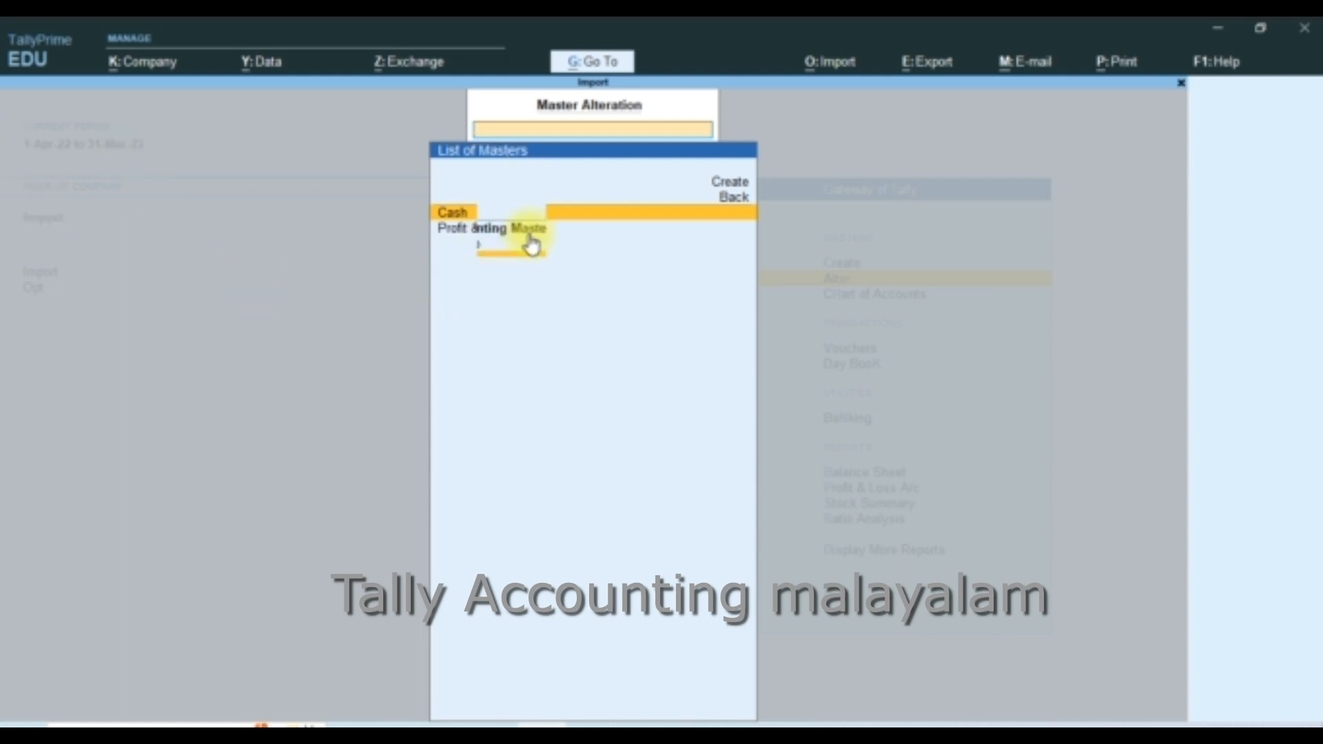
pyautogui.press('Escape')
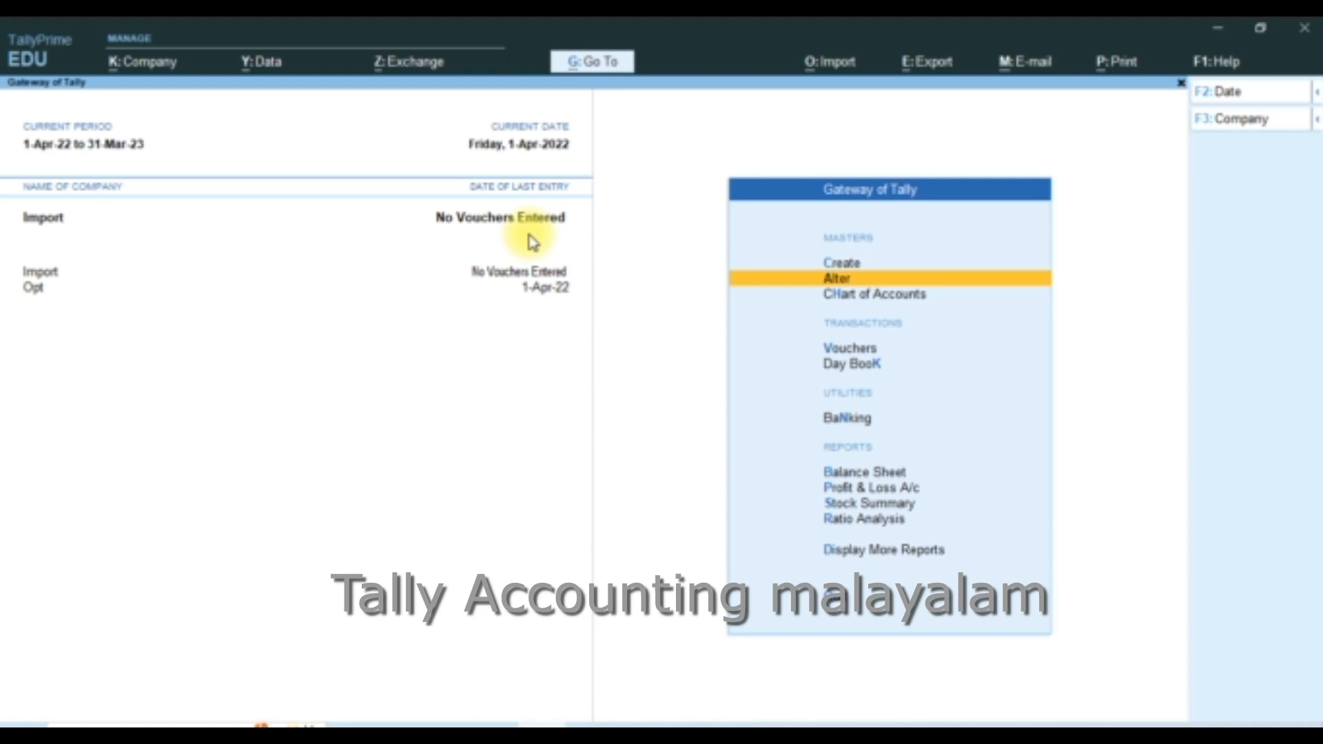
# - Import masters from Master.xml with the behaviour for existing masters set to Modify with new data
pyautogui.click(846, 69)
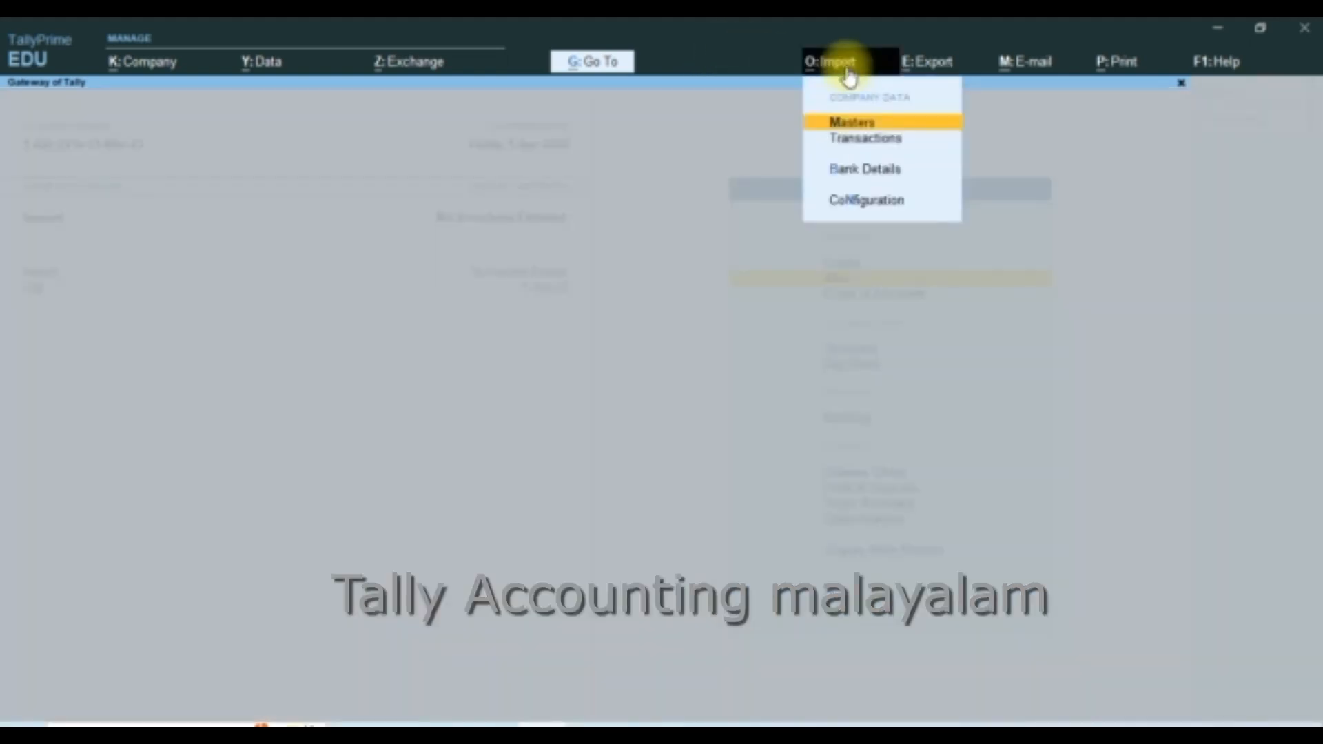
pyautogui.click(878, 128)
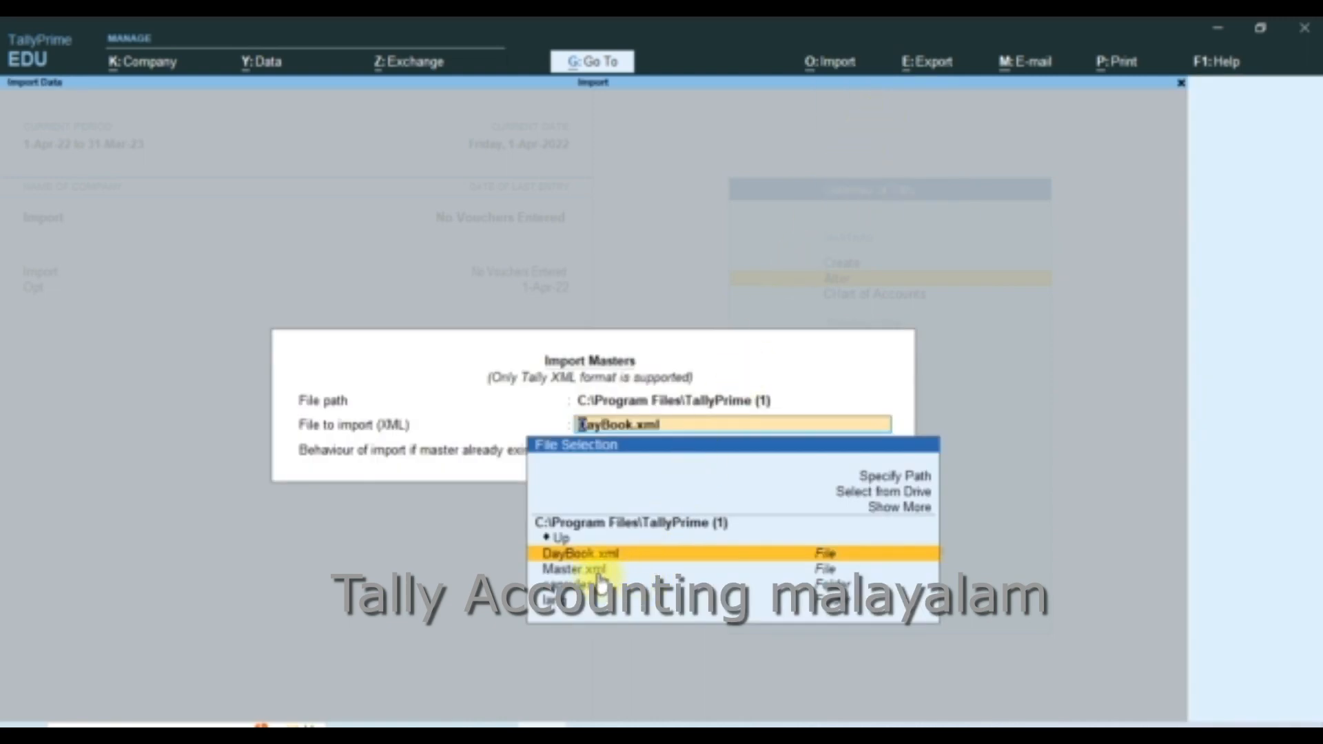
pyautogui.press('Down')
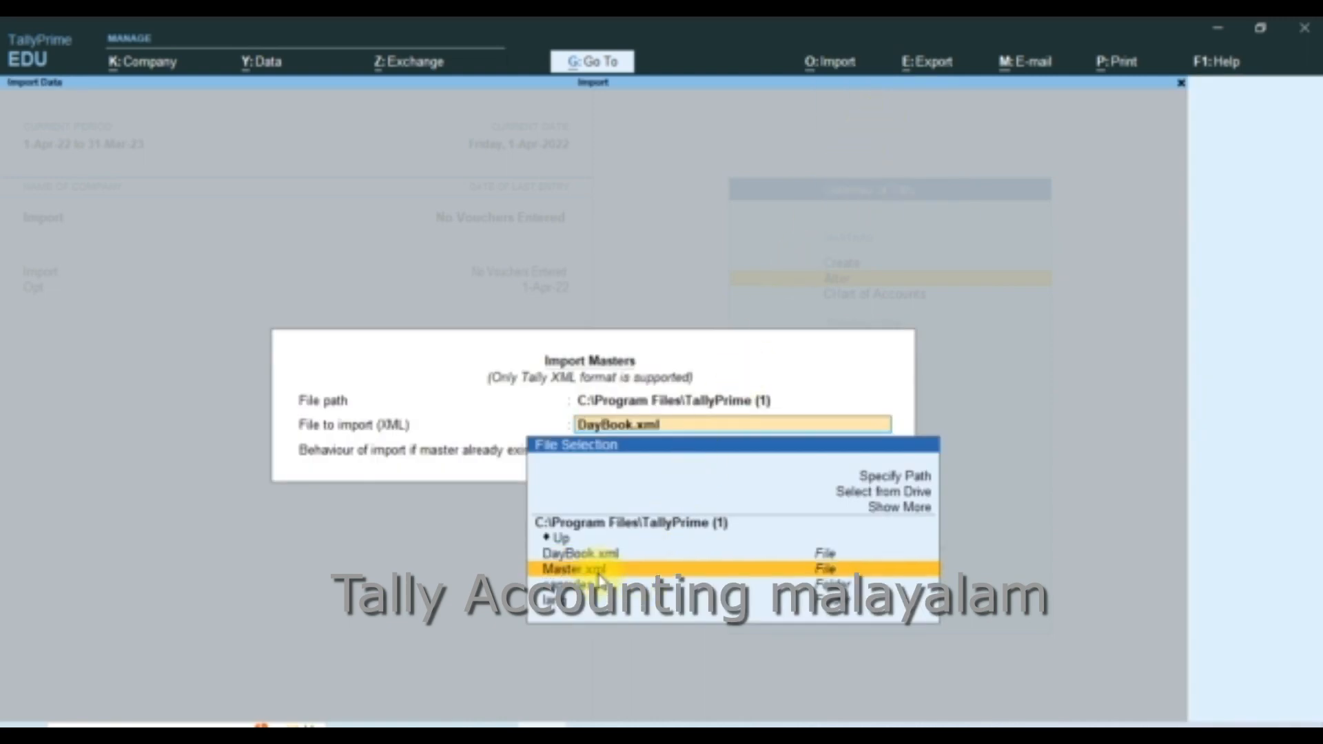
pyautogui.press('Return')
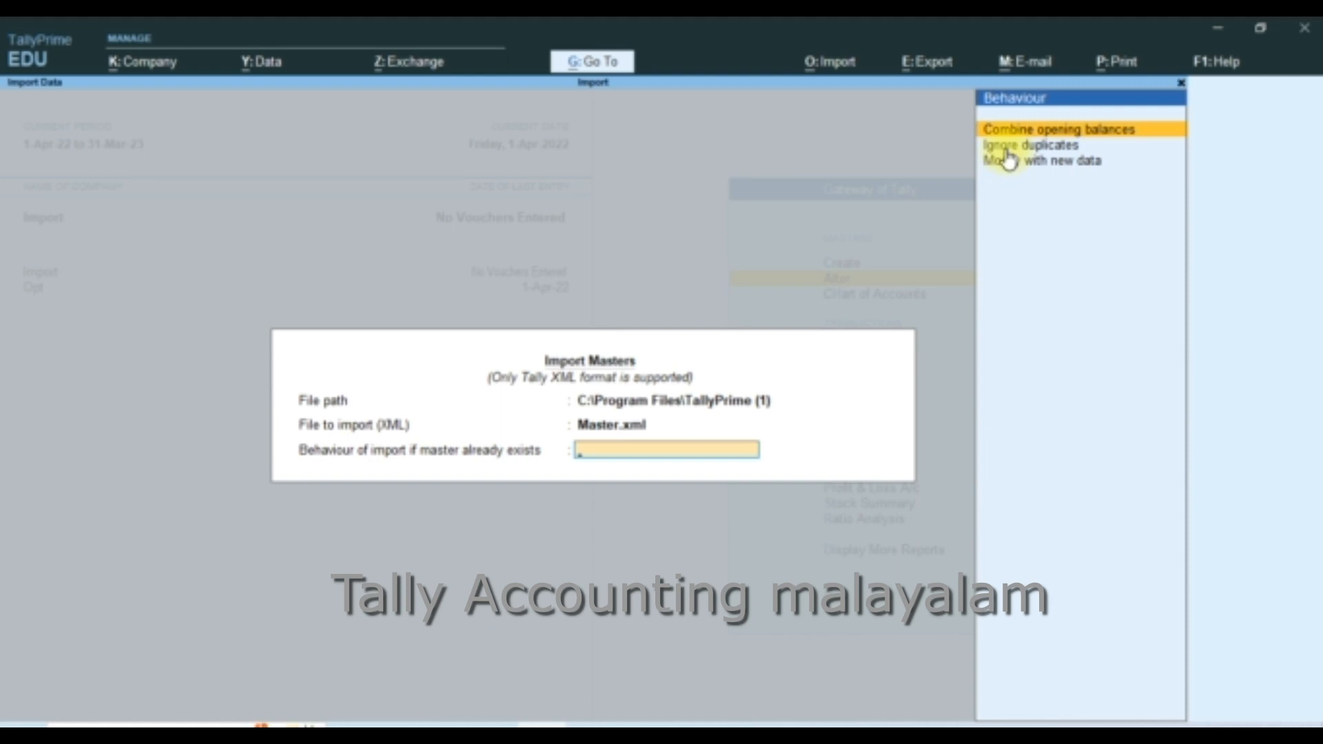
pyautogui.click(1042, 162)
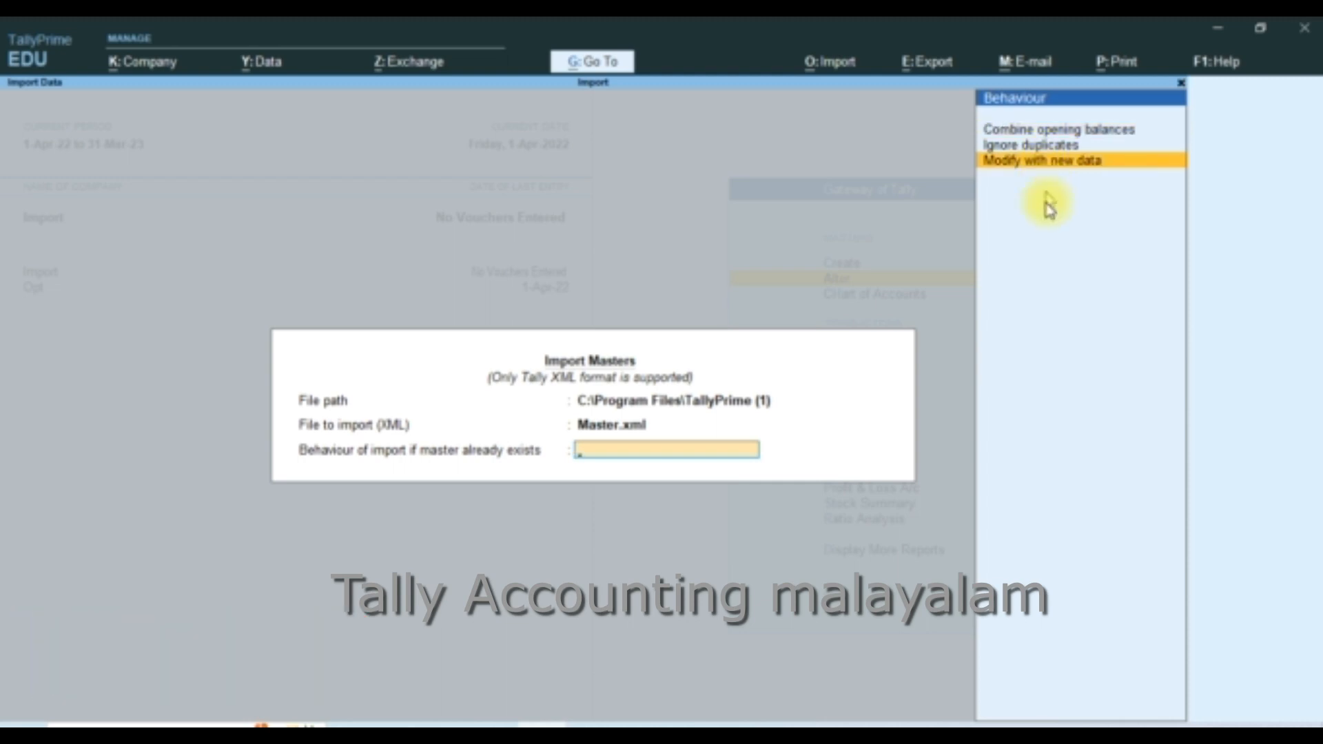
pyautogui.press('Return')
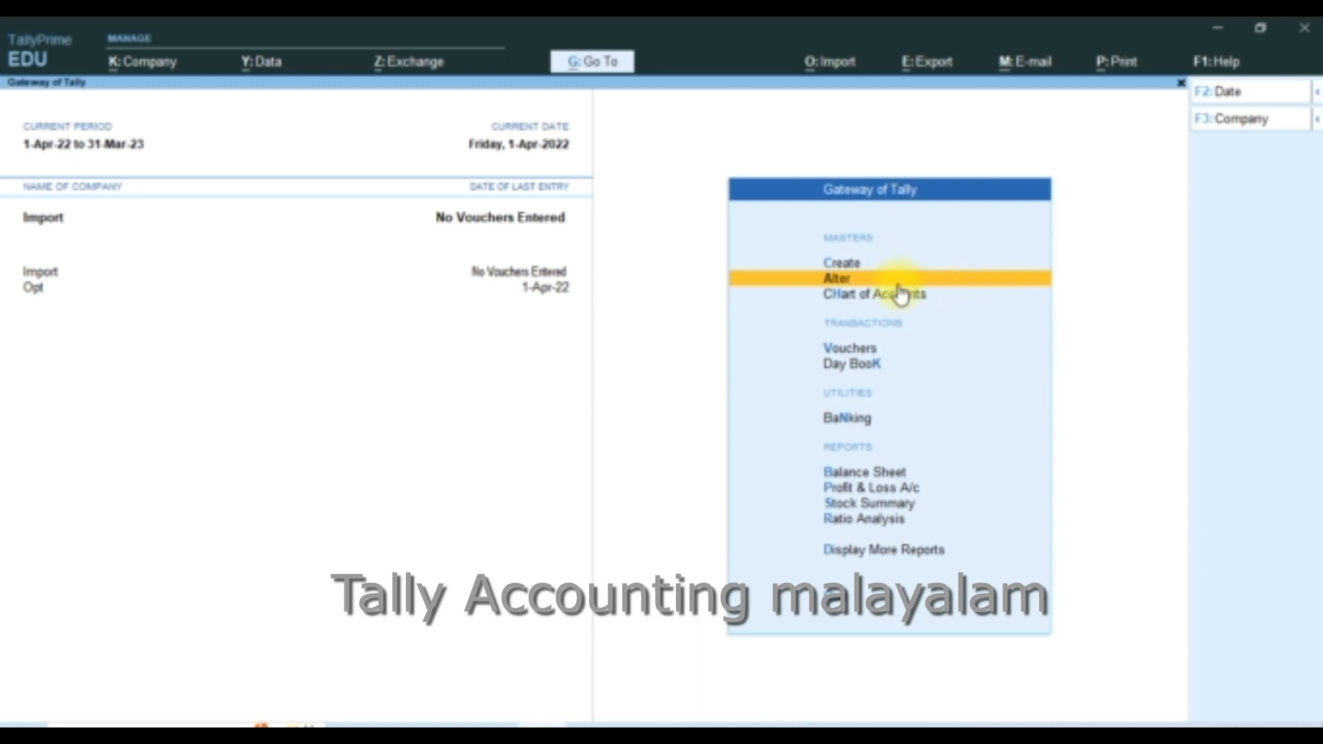
# - Check the imported ledgers in the Import company's master alteration list and return to the list of masters
pyautogui.press('Return')
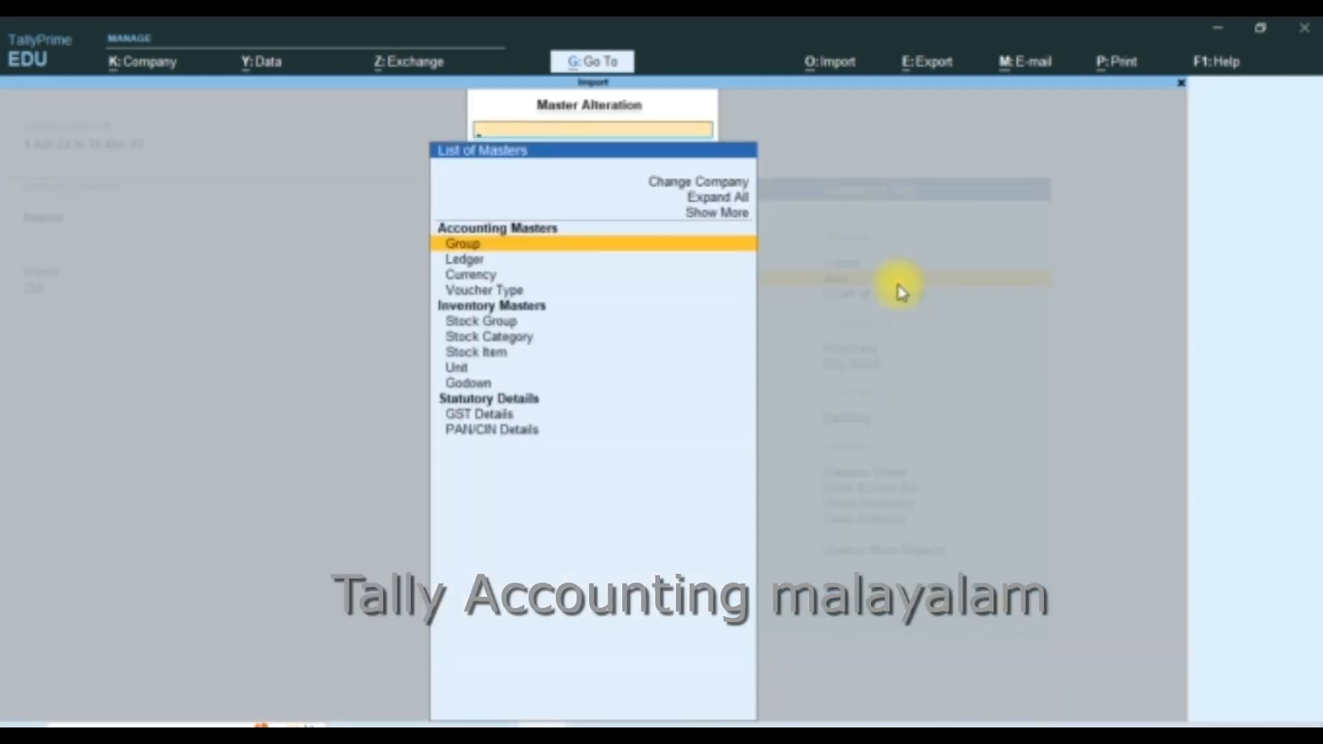
pyautogui.press('Down')
pyautogui.press('Return')
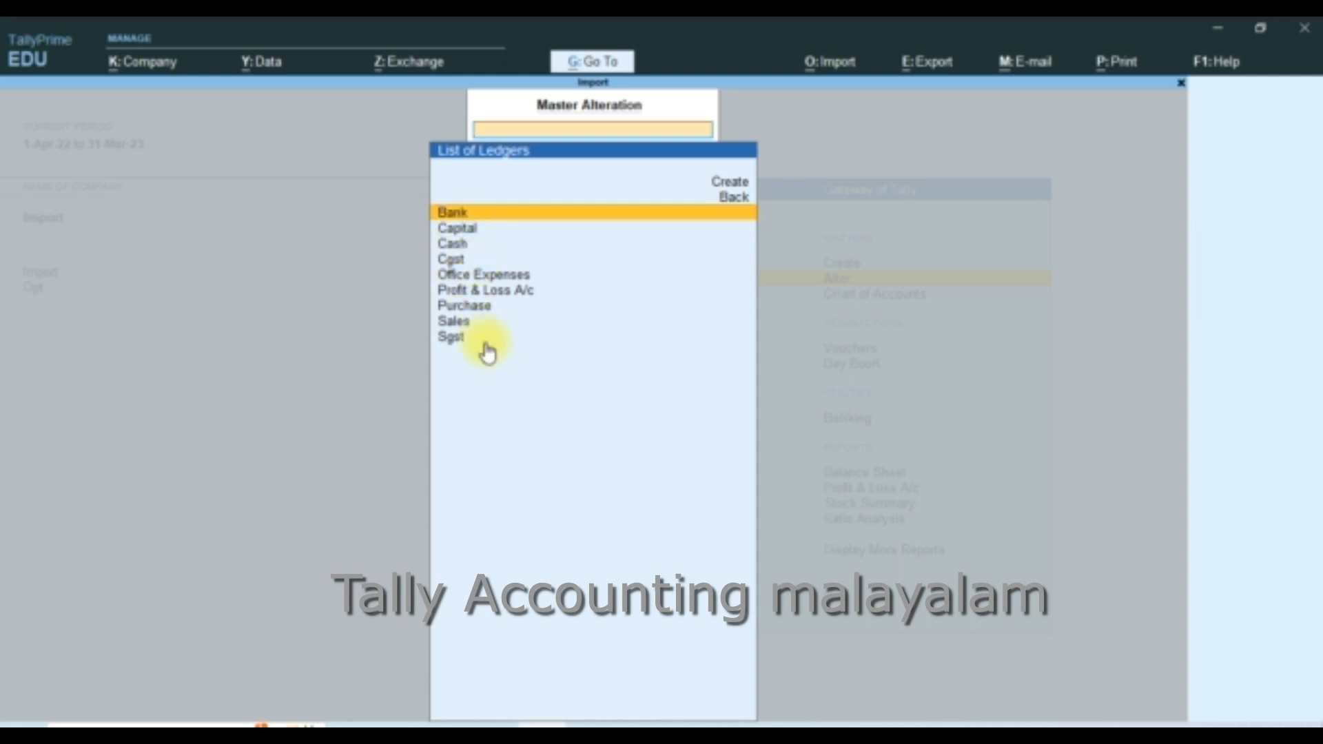
pyautogui.press('BackSpace')
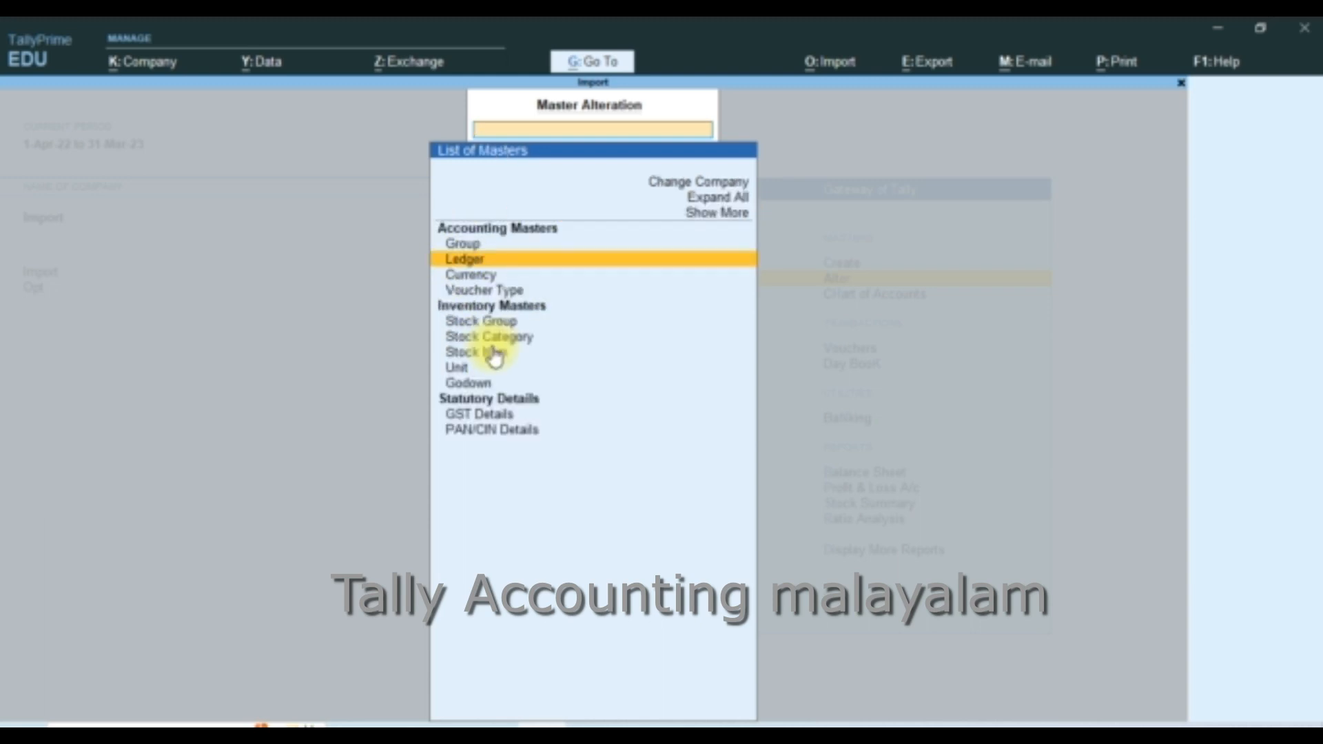
# - Switch the active company to Opt and open its list of stock items from the chart of accounts
pyautogui.press('Escape')
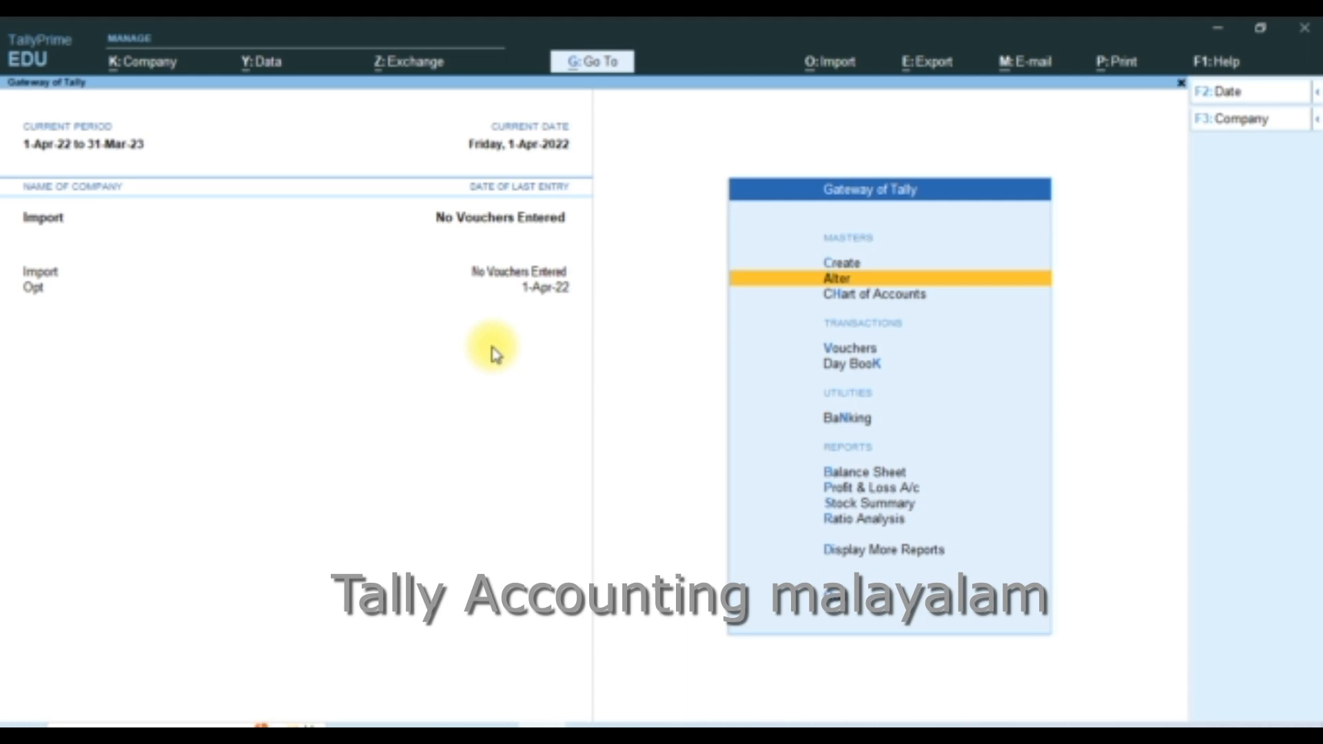
pyautogui.click(43, 292)
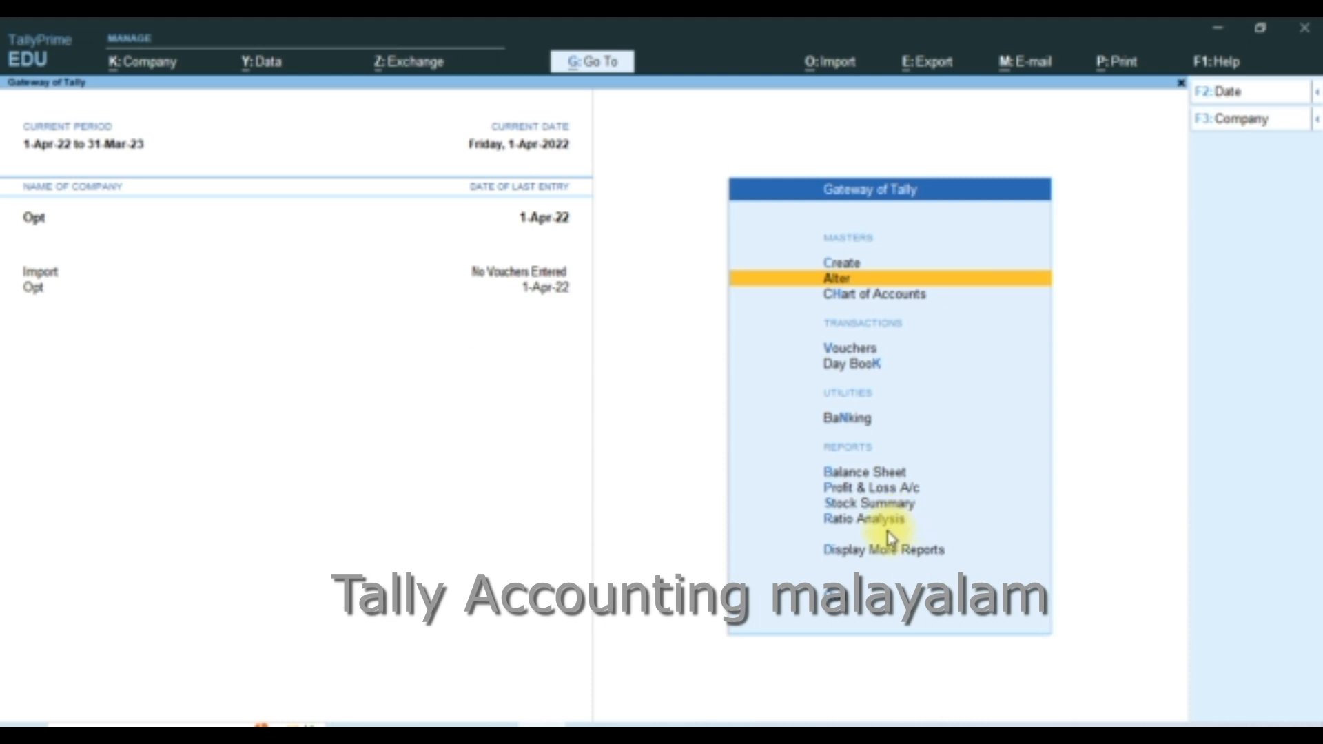
pyautogui.press('Down')
pyautogui.press('Return')
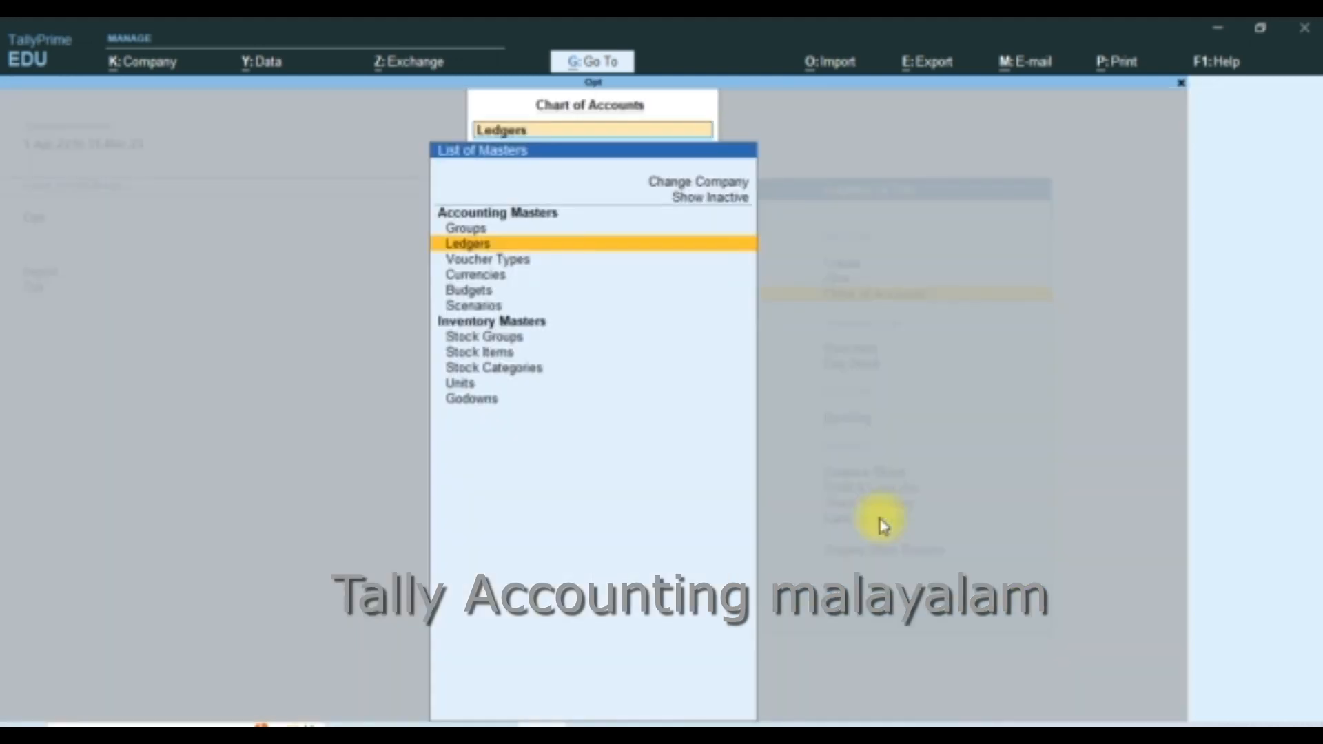
pyautogui.press('Down')
pyautogui.press('Down')
pyautogui.press('Down')
pyautogui.press('Down')
pyautogui.press('Down')
pyautogui.press('Down')
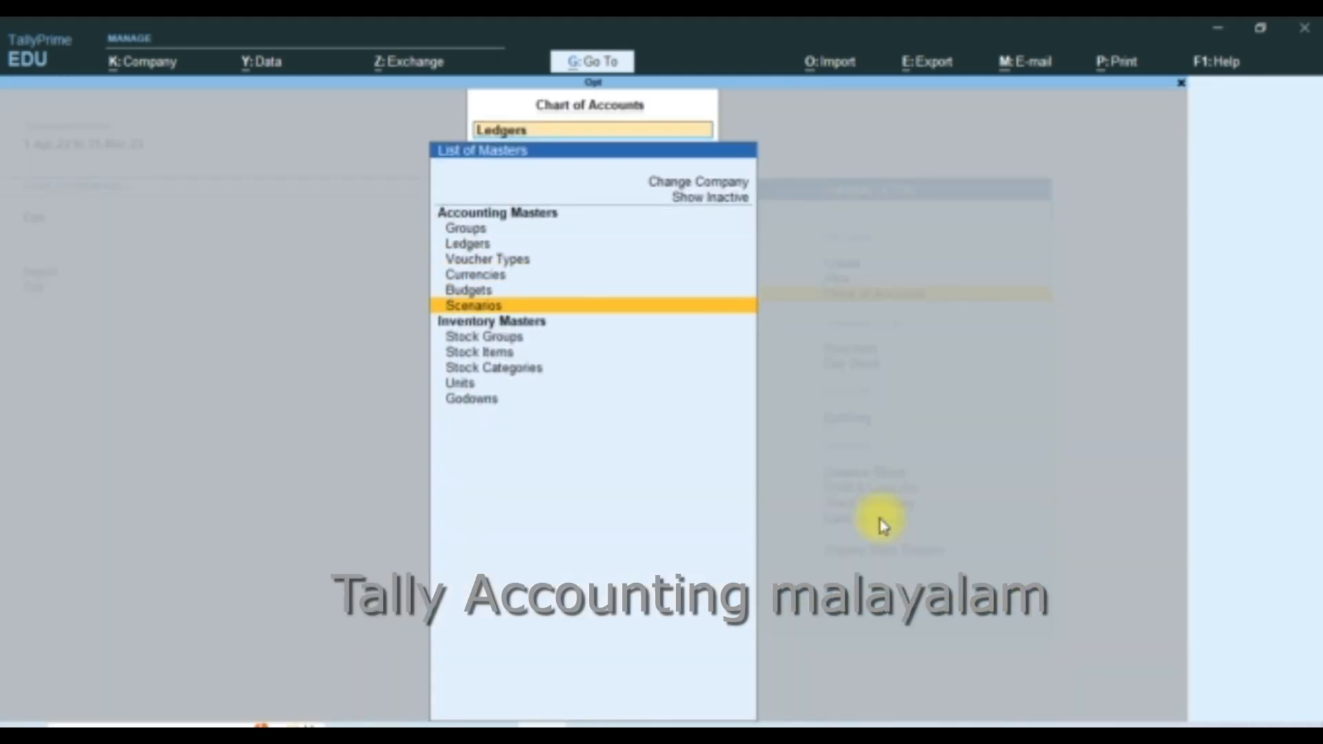
pyautogui.press('Return')
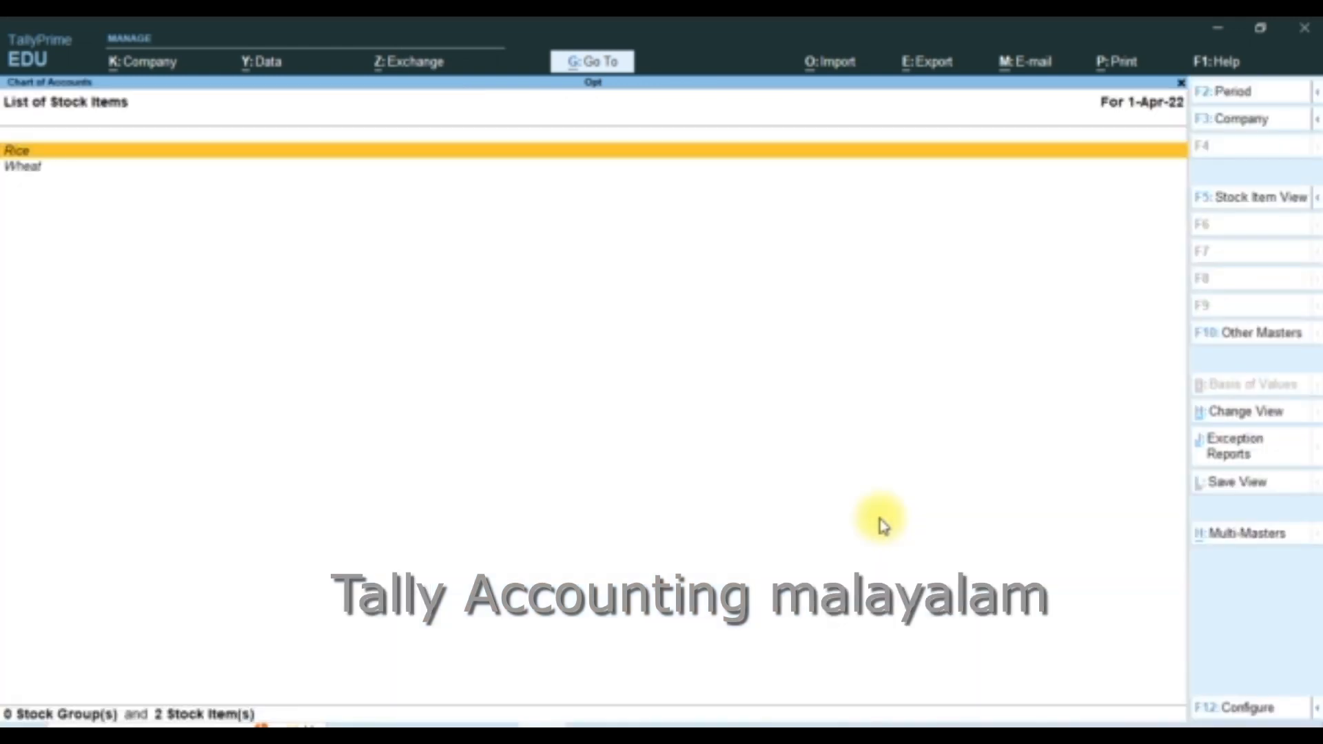
# - Export the stock items as XML to Master.xml, overwriting the existing file, and check the file in the TallyPrime (1) folder
pyautogui.click(930, 63)
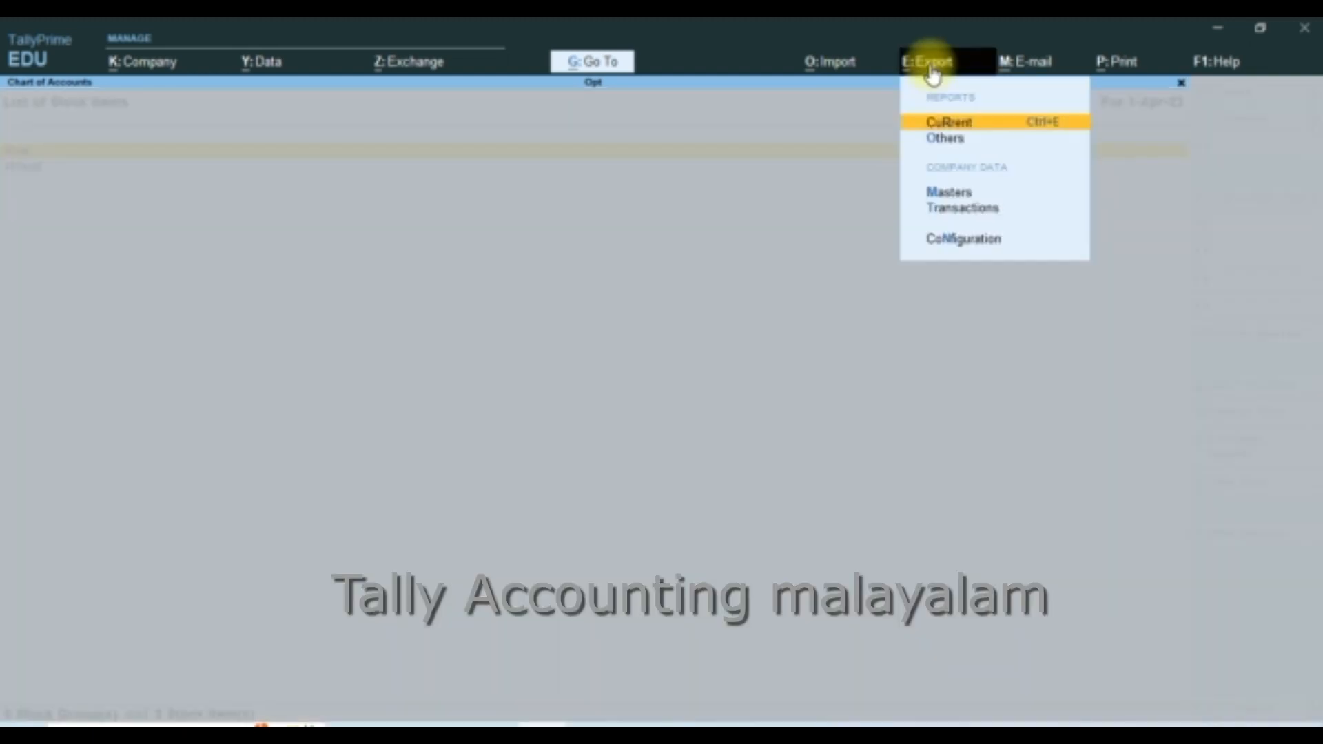
pyautogui.click(956, 130)
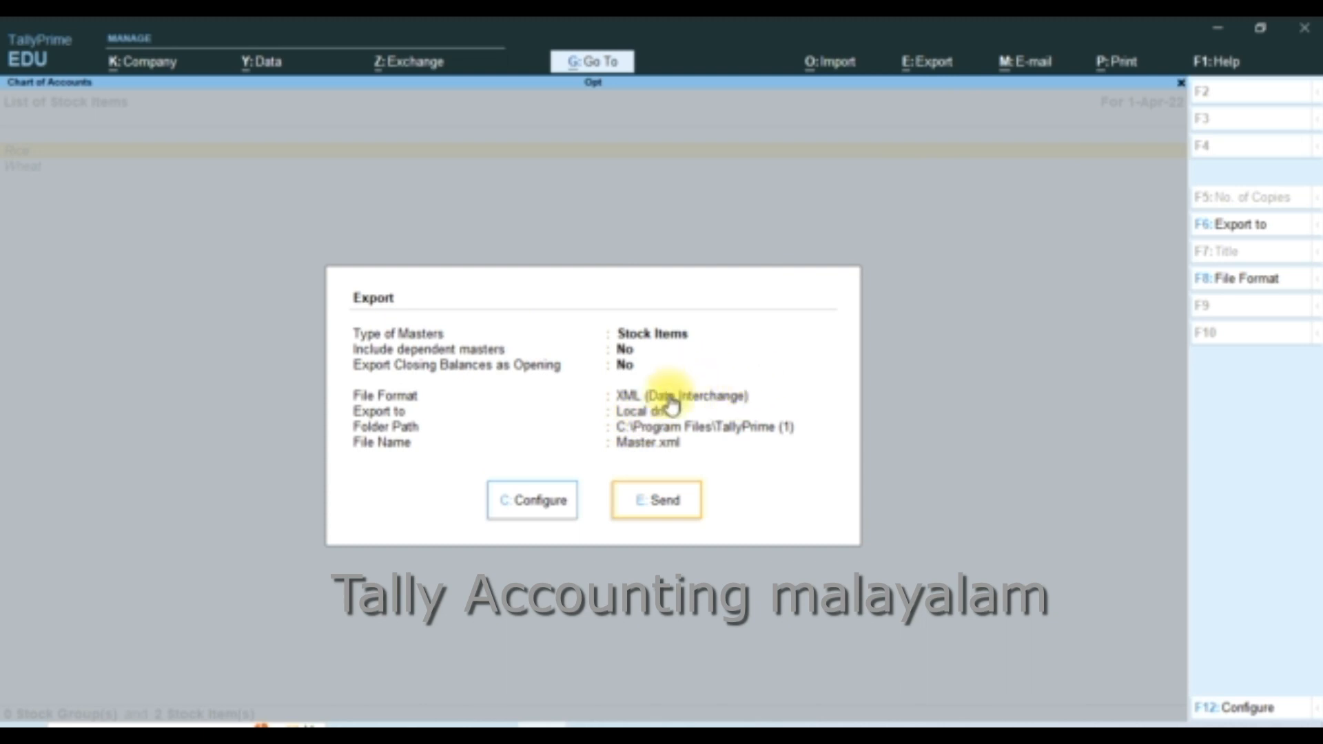
pyautogui.click(682, 513)
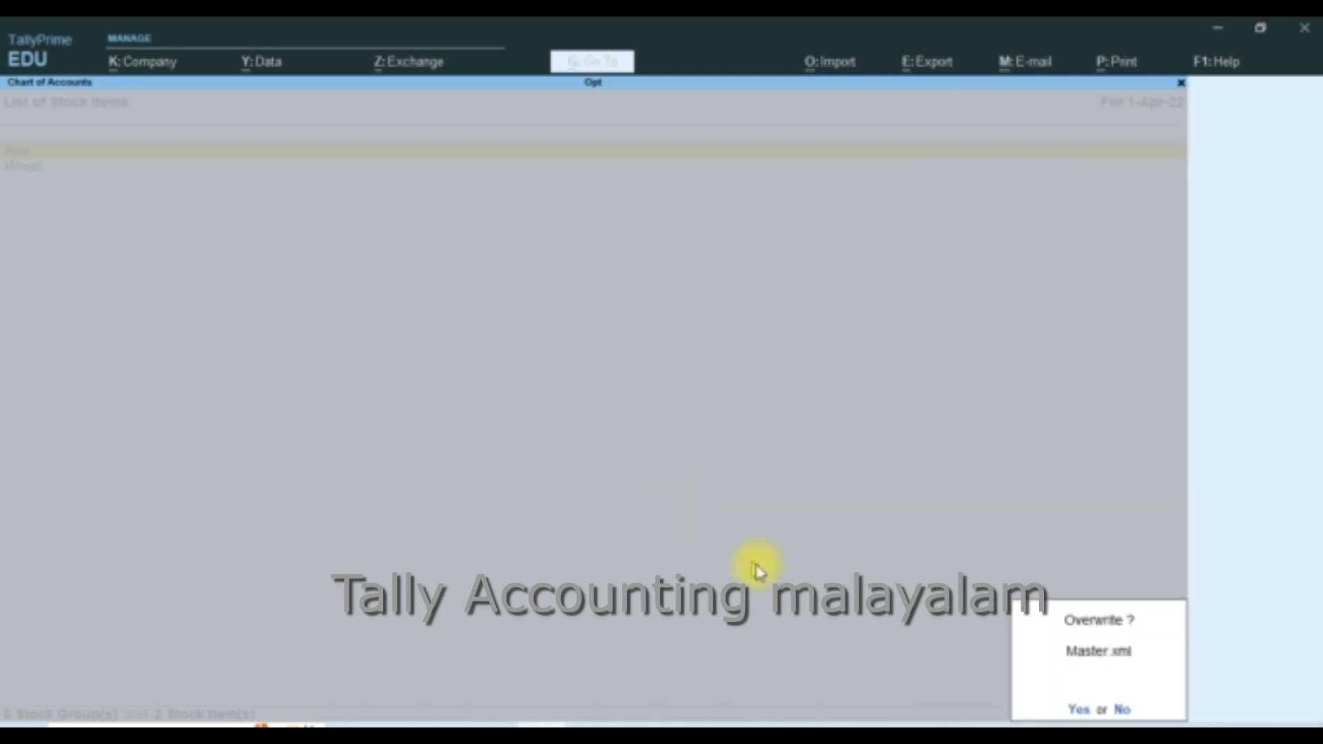
pyautogui.press('y')
pyautogui.press('super+e')
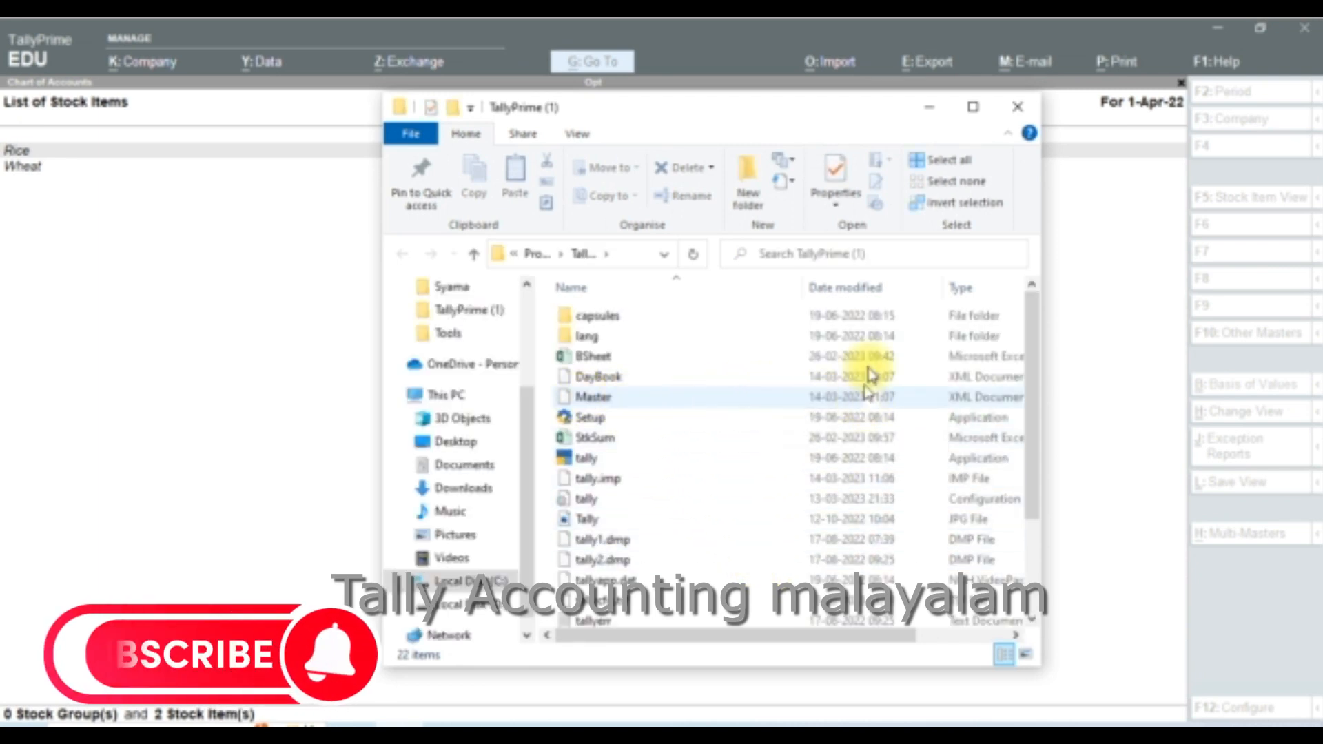
pyautogui.click(1016, 106)
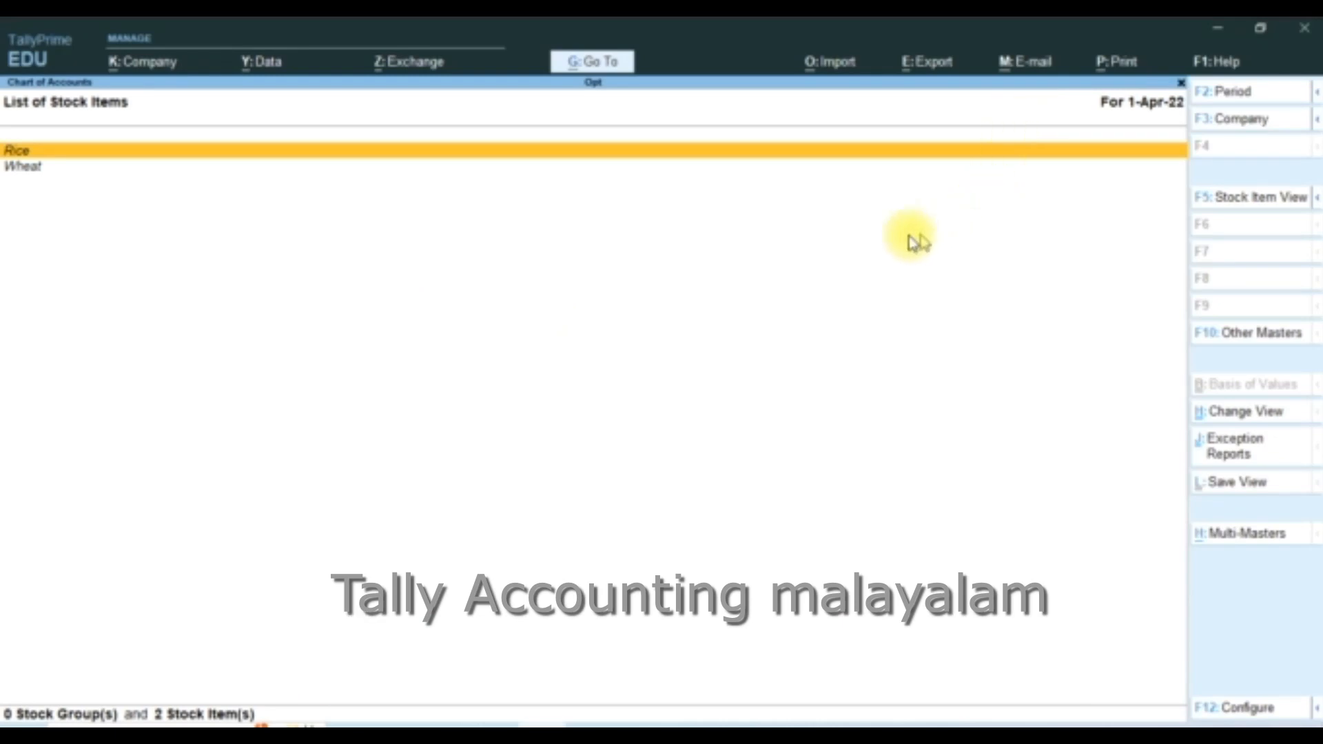
# - Return to the Gateway of Tally without quitting and switch the active company to Import
pyautogui.press('Escape')
pyautogui.press('Escape')
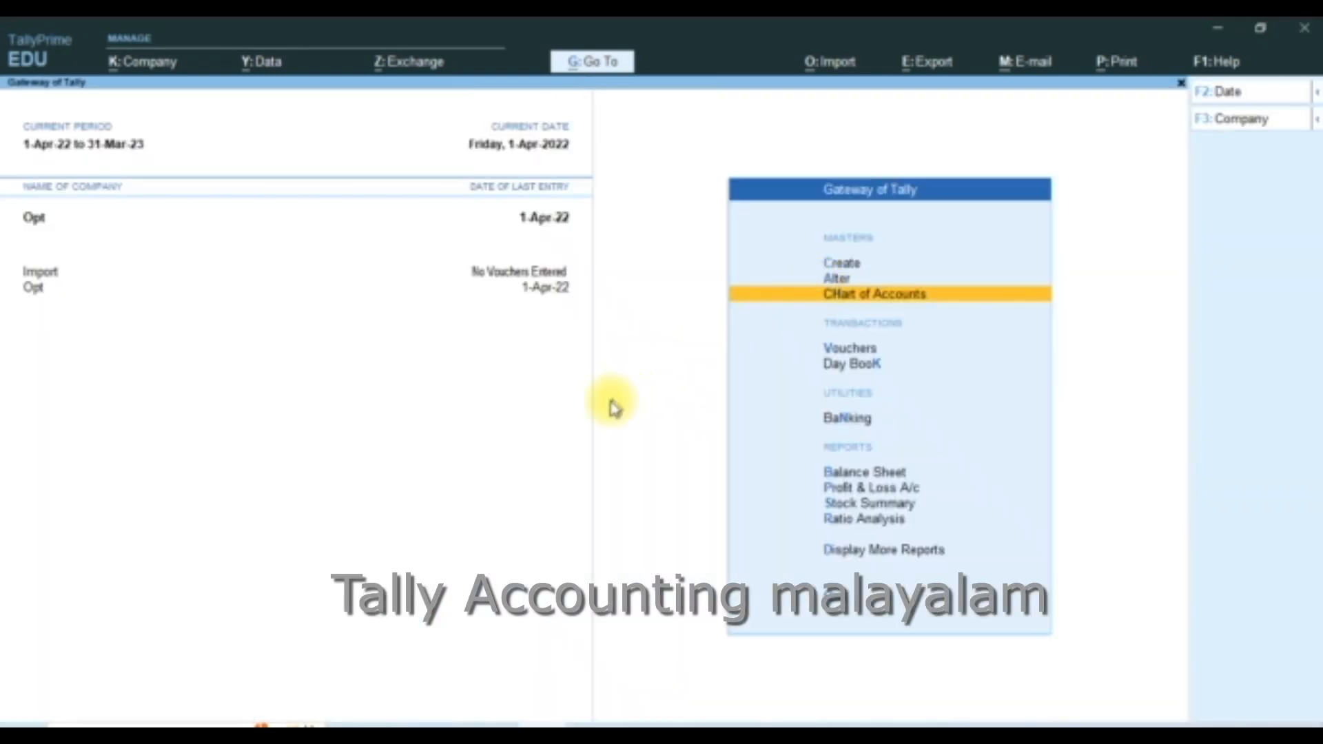
pyautogui.press('Escape')
pyautogui.press('n')
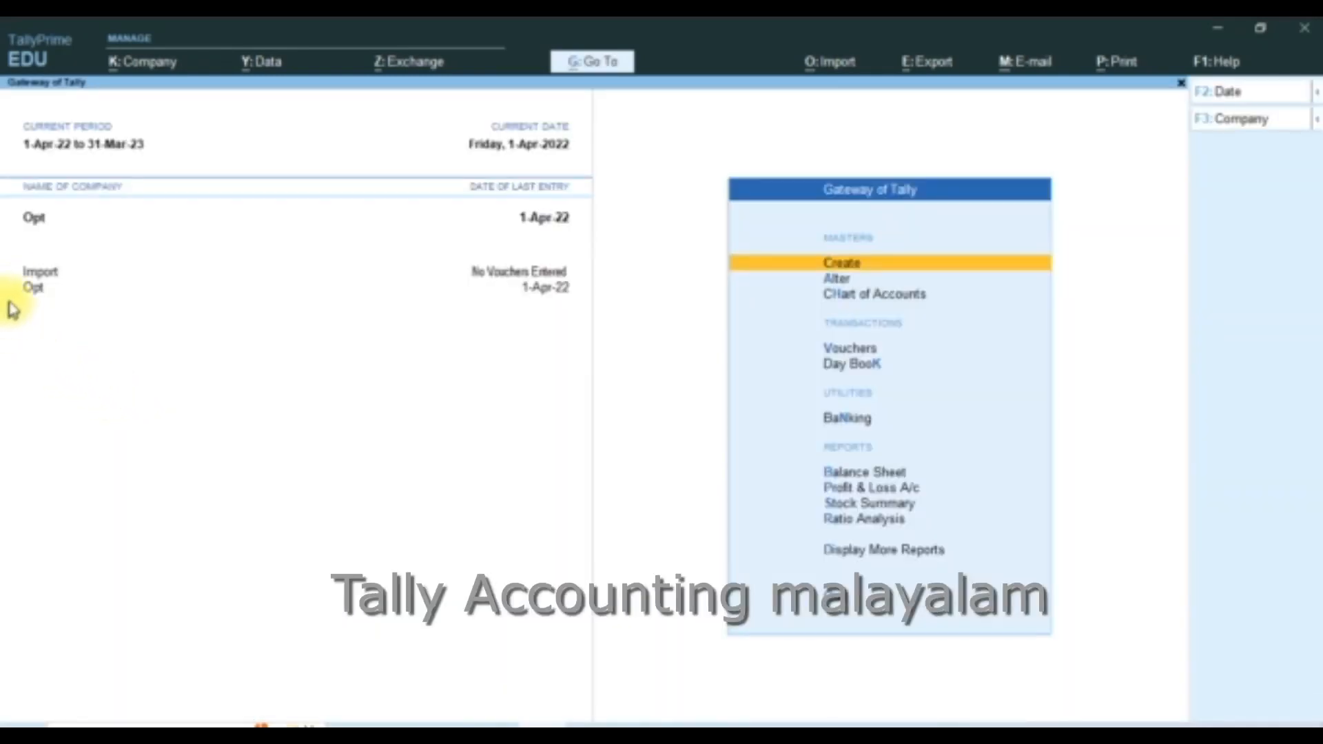
pyautogui.click(45, 279)
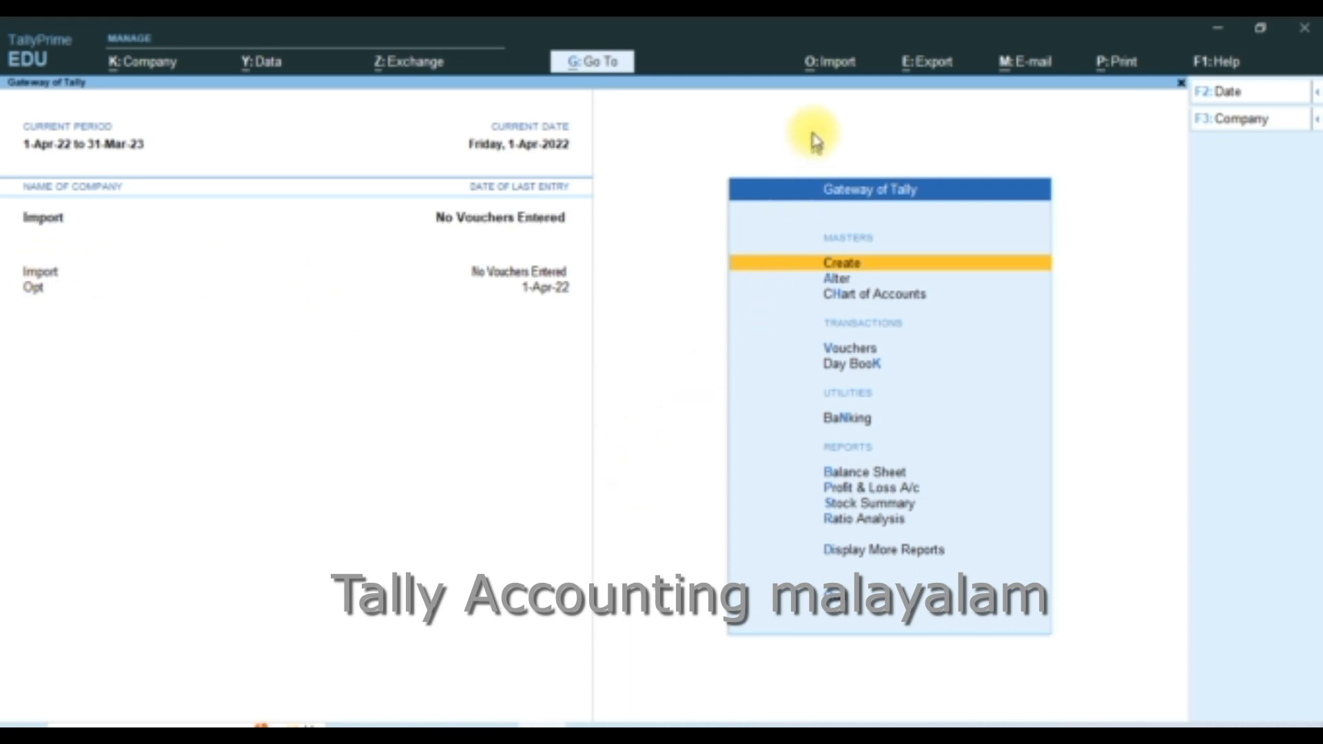
# - Import the masters from Master.xml into the Import company
pyautogui.click(834, 65)
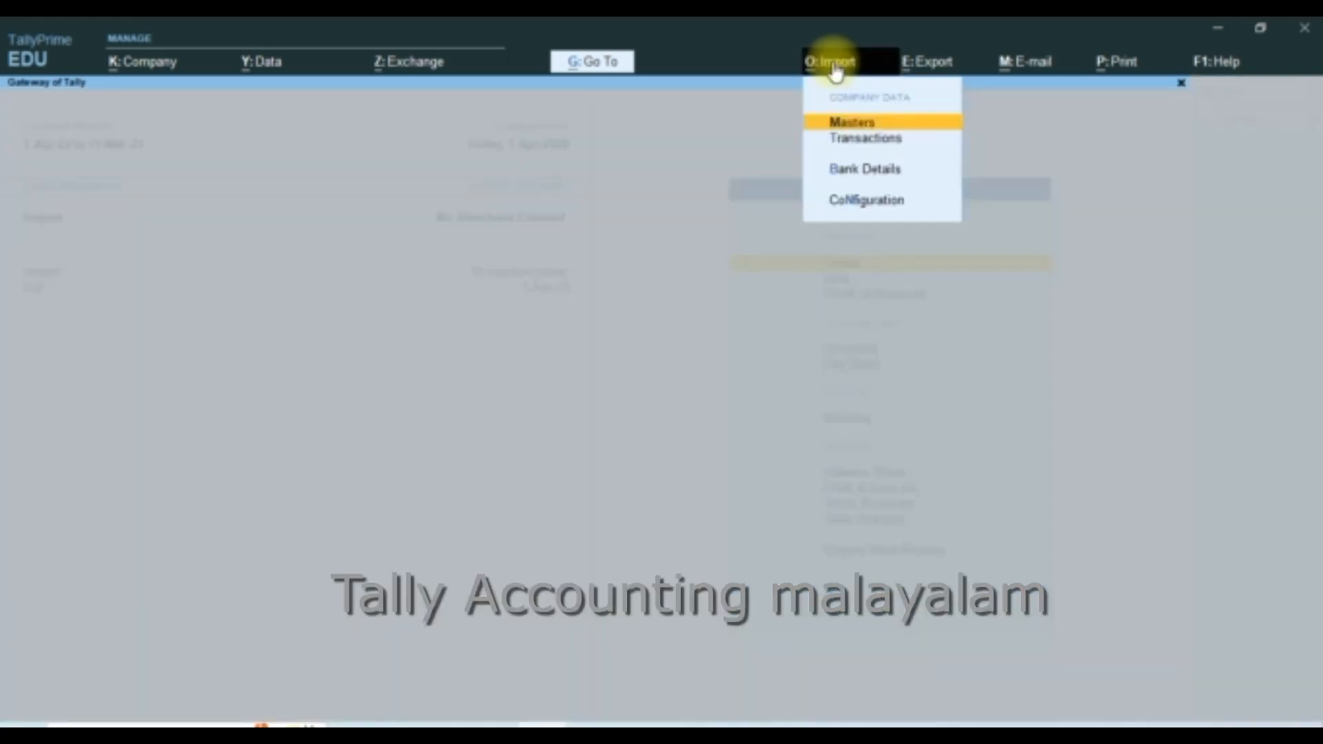
pyautogui.click(860, 128)
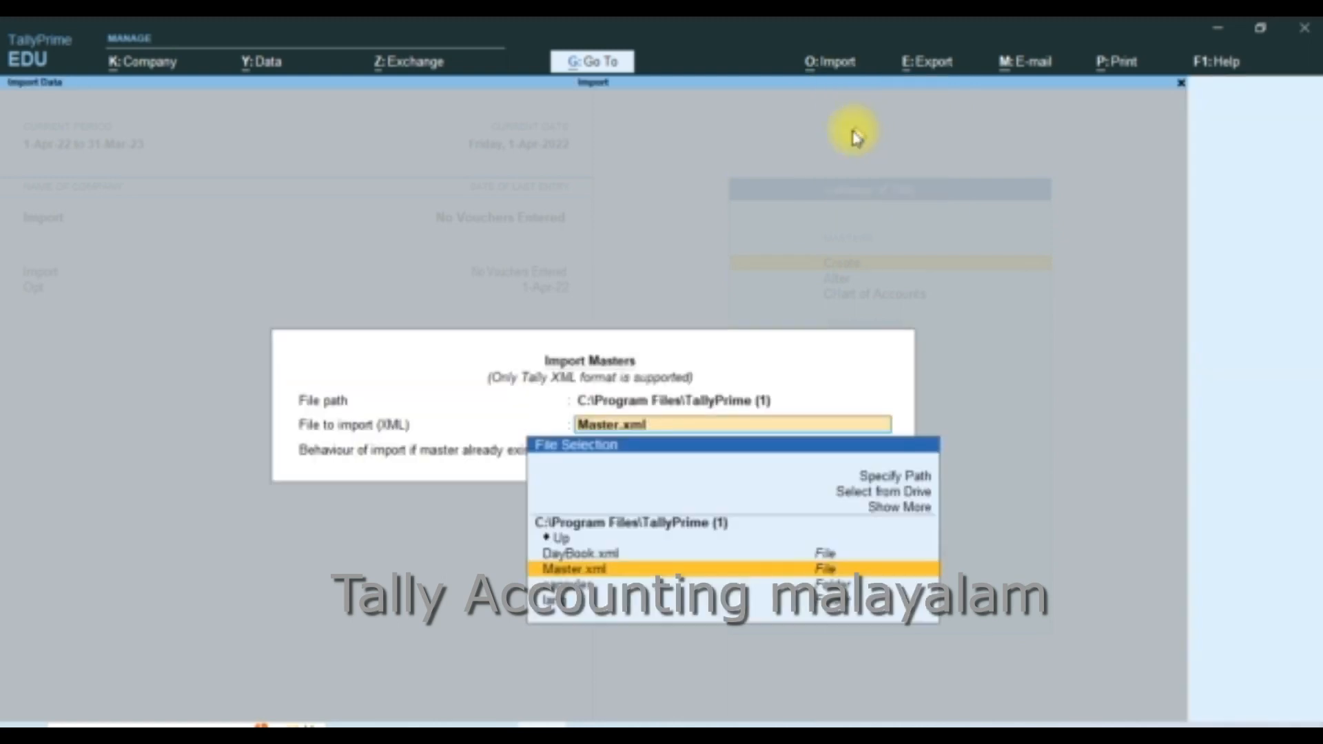
pyautogui.click(634, 570)
pyautogui.press('Return')
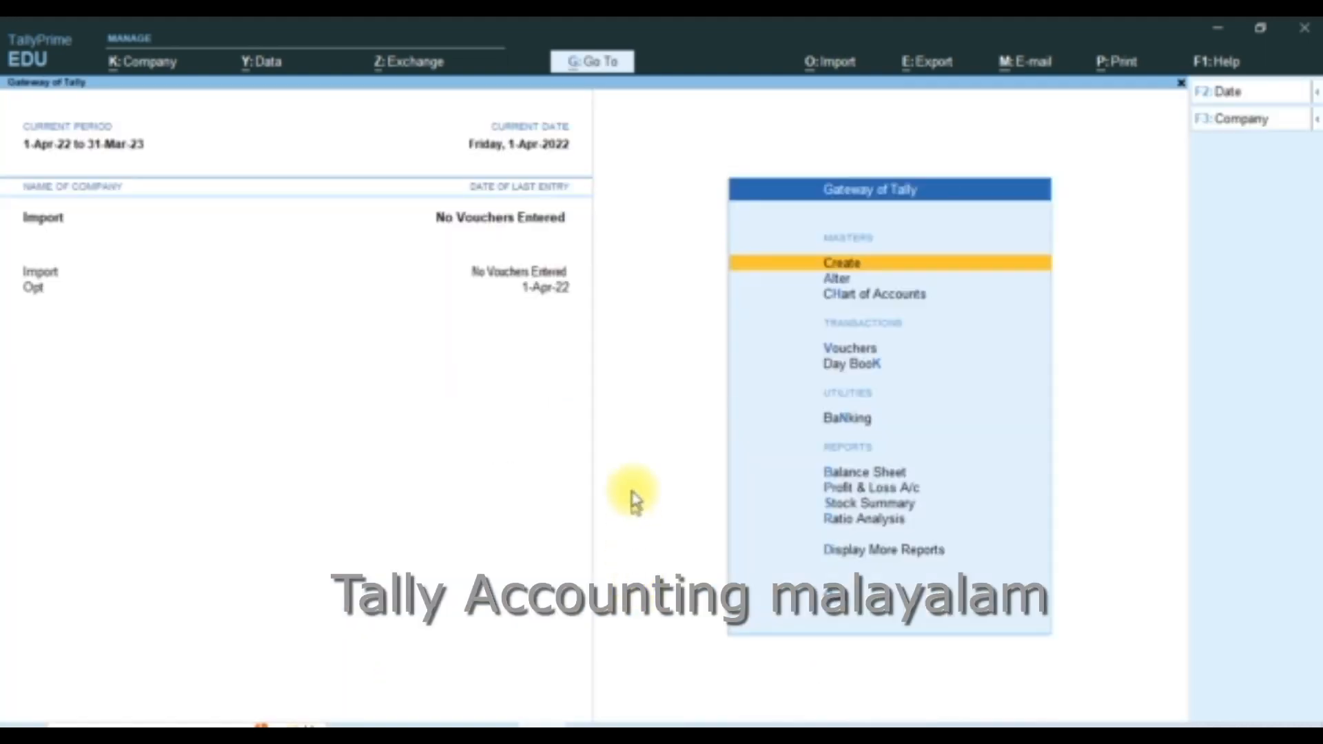
# - Check the imported stock items in the Import company's master alteration list and return to the Gateway without quitting
pyautogui.press('Down')
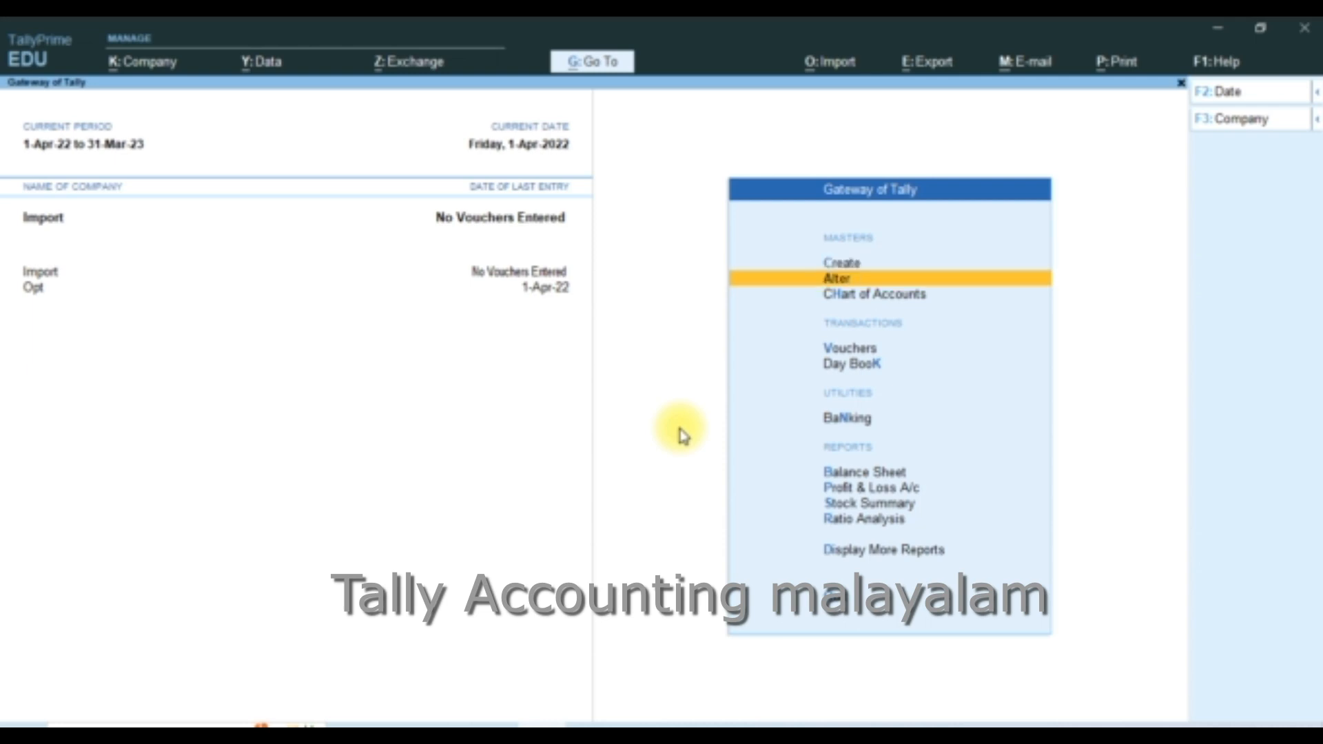
pyautogui.press('Return')
pyautogui.press('Down')
pyautogui.press('Down')
pyautogui.press('Down')
pyautogui.press('Down')
pyautogui.press('Down')
pyautogui.press('Down')
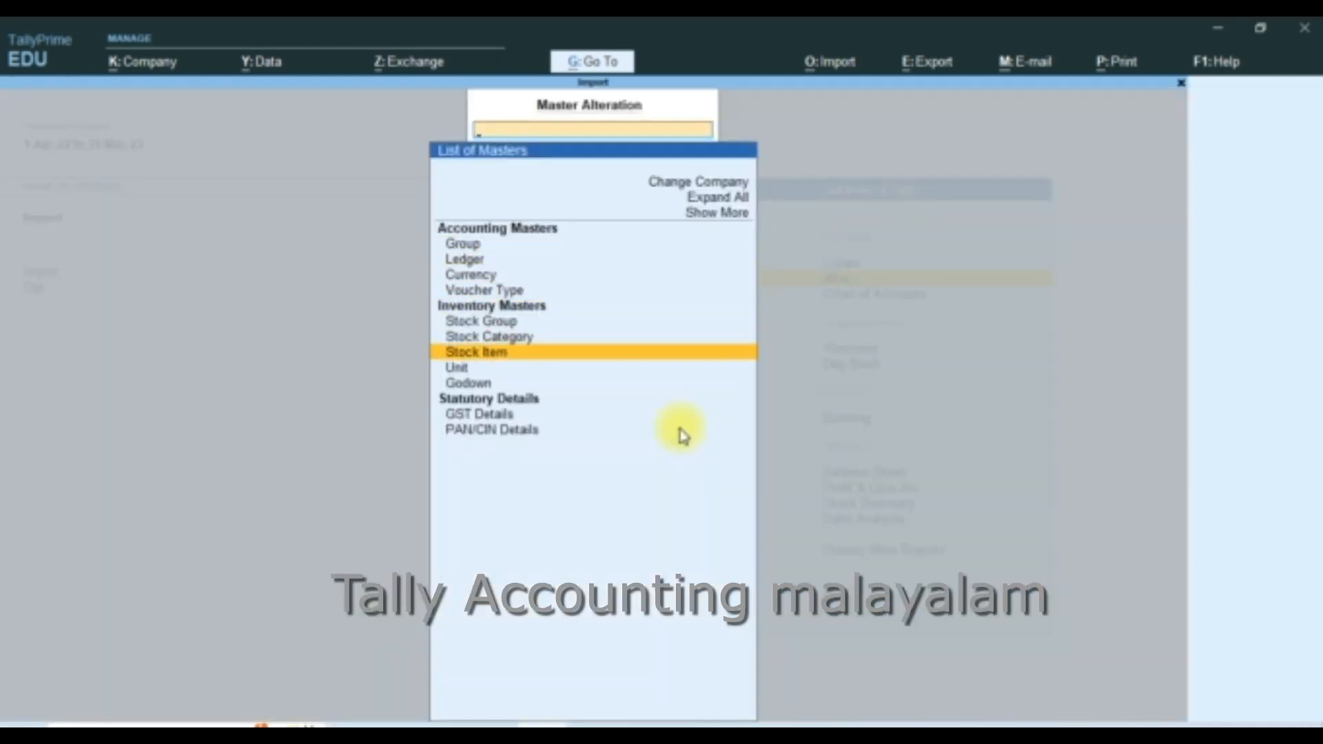
pyautogui.press('Return')
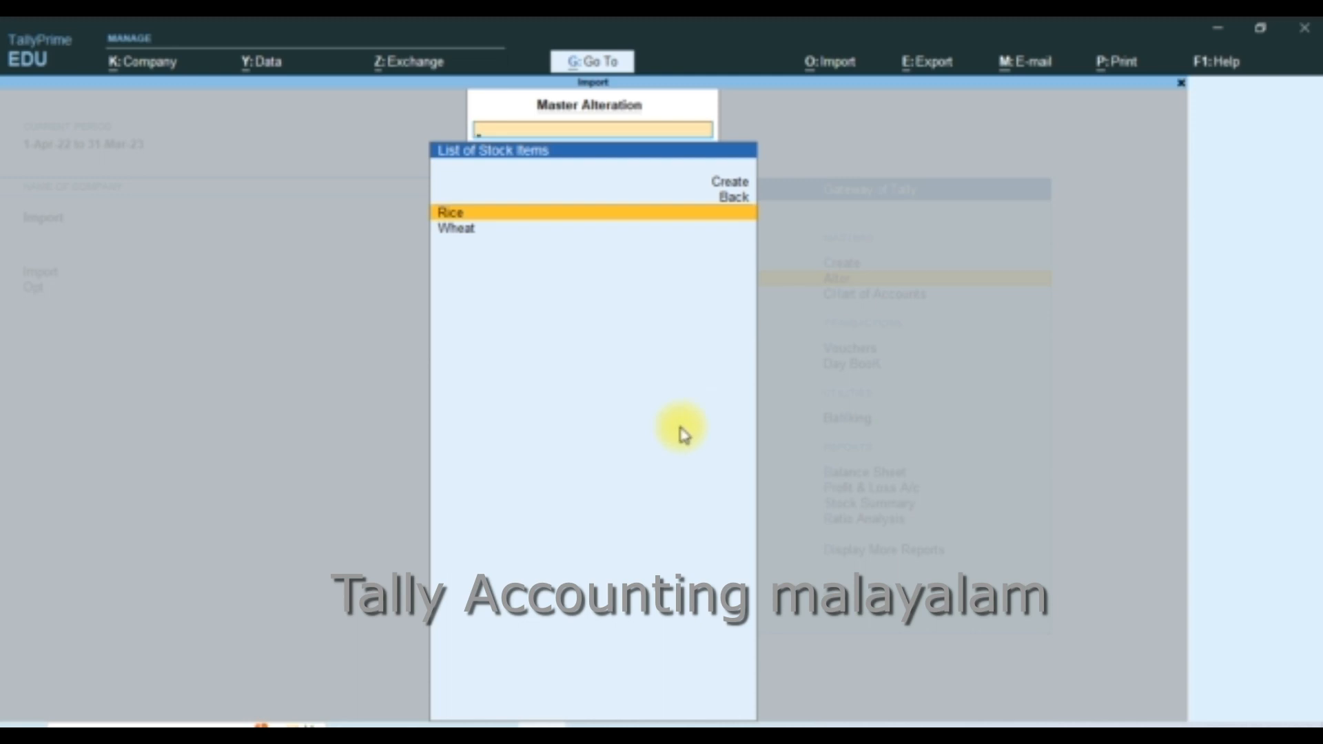
pyautogui.press('Escape')
pyautogui.press('Escape')
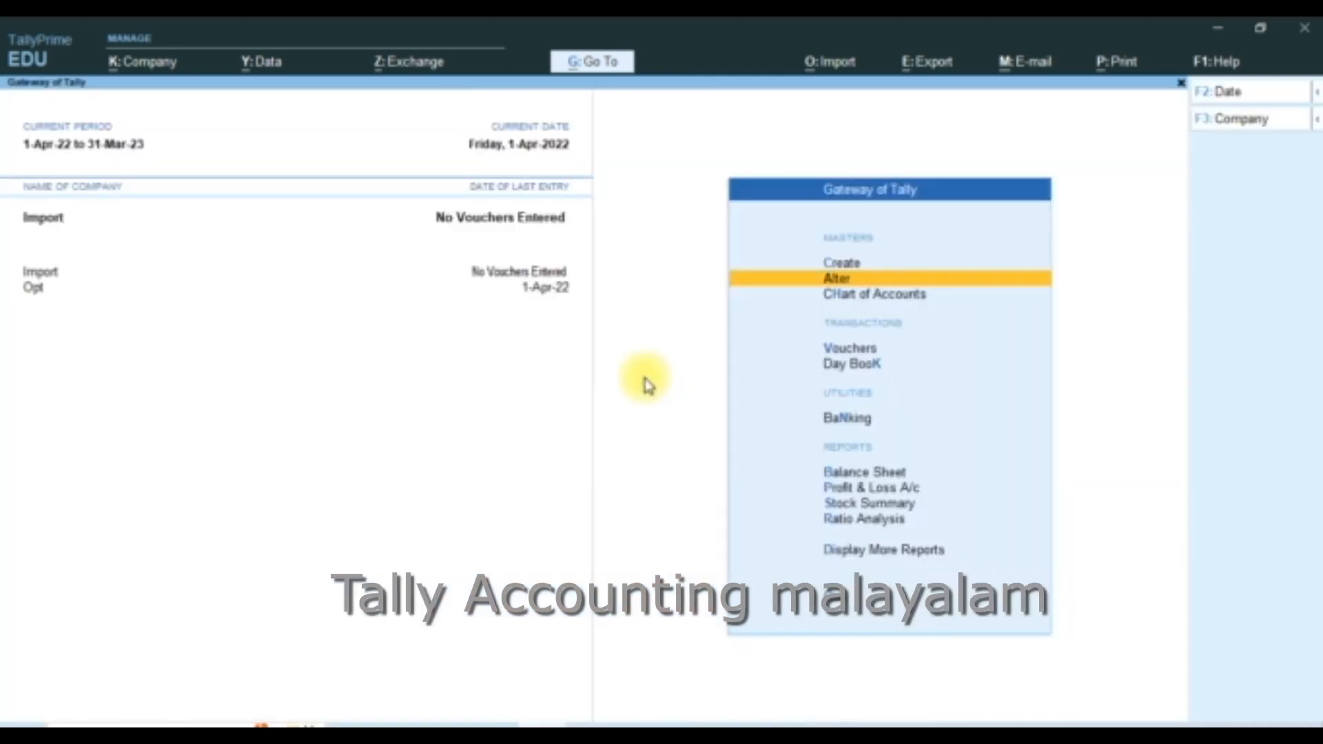
pyautogui.press('Escape')
pyautogui.press('n')
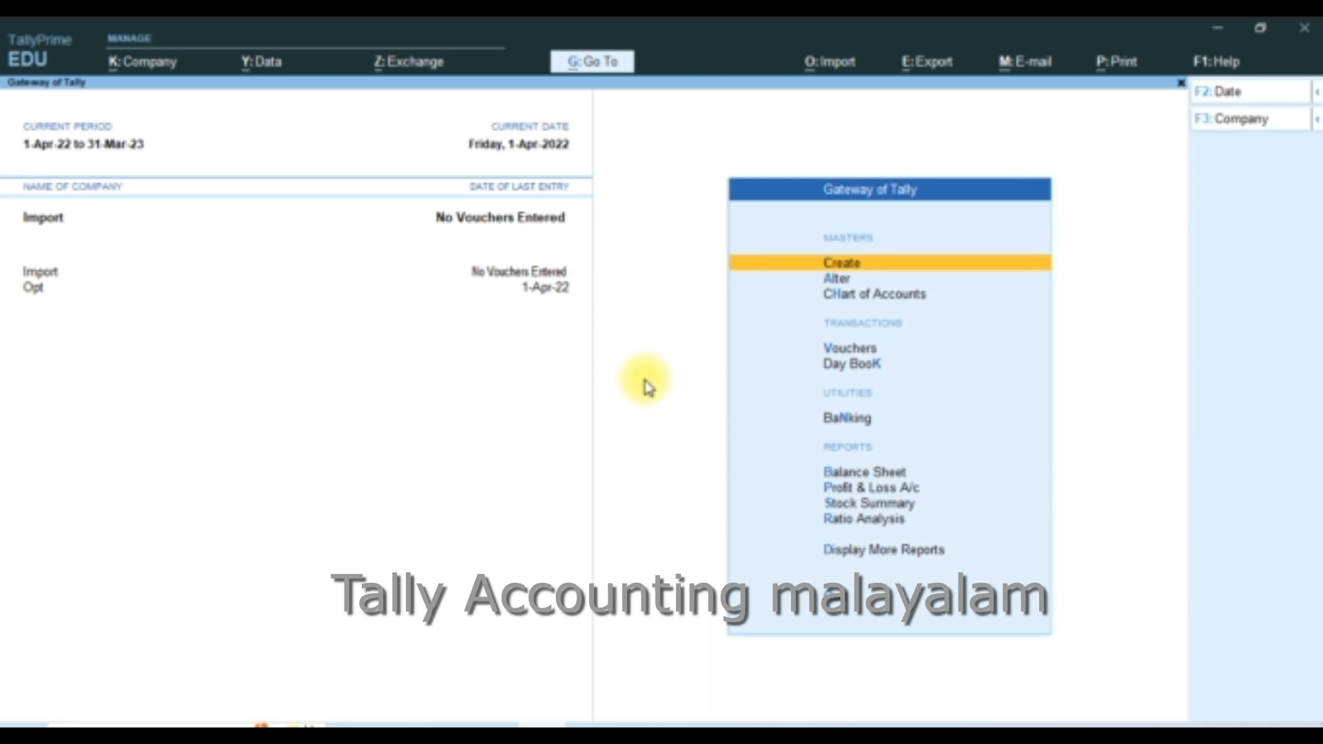
# - Review the Import company's account types in the Statistics report under Statements of Accounts, including stock items, and return to the Gateway
pyautogui.press('Down')
pyautogui.press('Down')
pyautogui.press('Down')
pyautogui.press('Down')
pyautogui.press('Down')
pyautogui.press('Down')
pyautogui.press('Down')
pyautogui.press('Down')
pyautogui.press('Down')
pyautogui.press('Down')
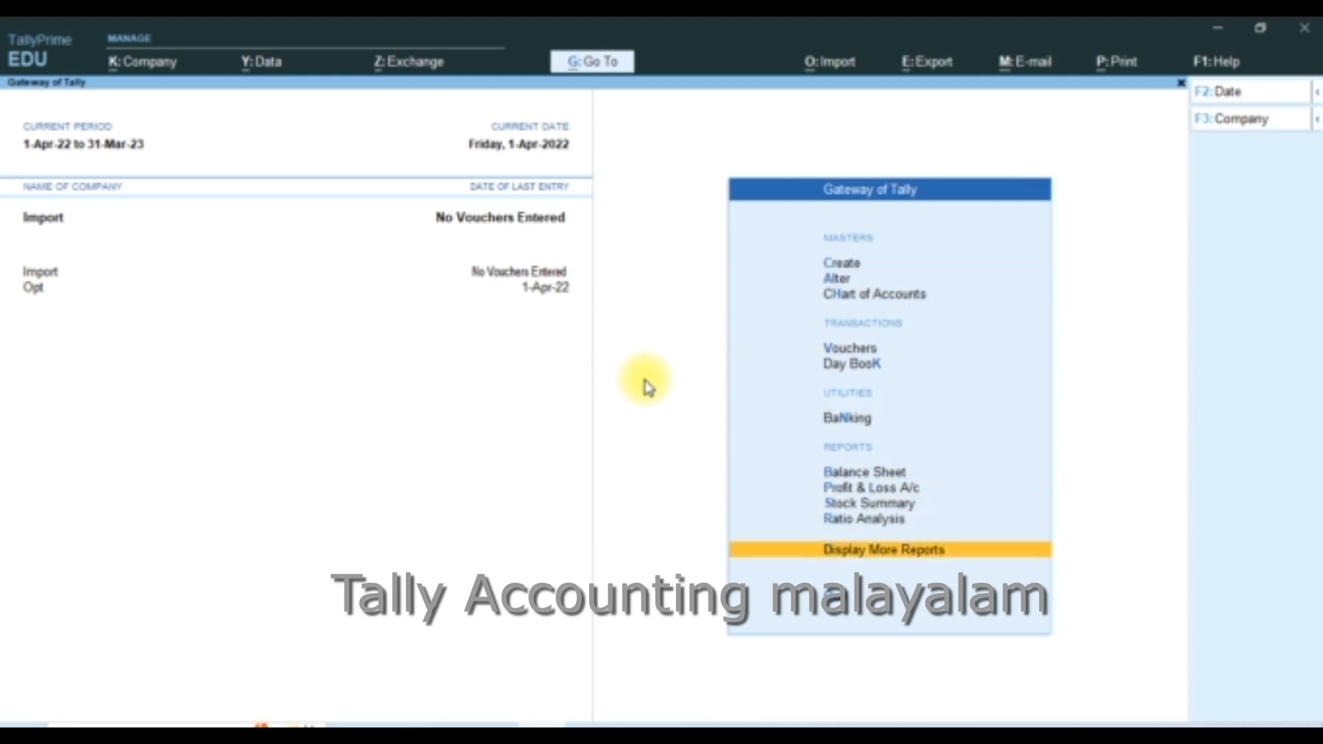
pyautogui.press('Return')
pyautogui.press('Down')
pyautogui.press('Down')
pyautogui.press('Down')
pyautogui.press('Down')
pyautogui.press('Down')
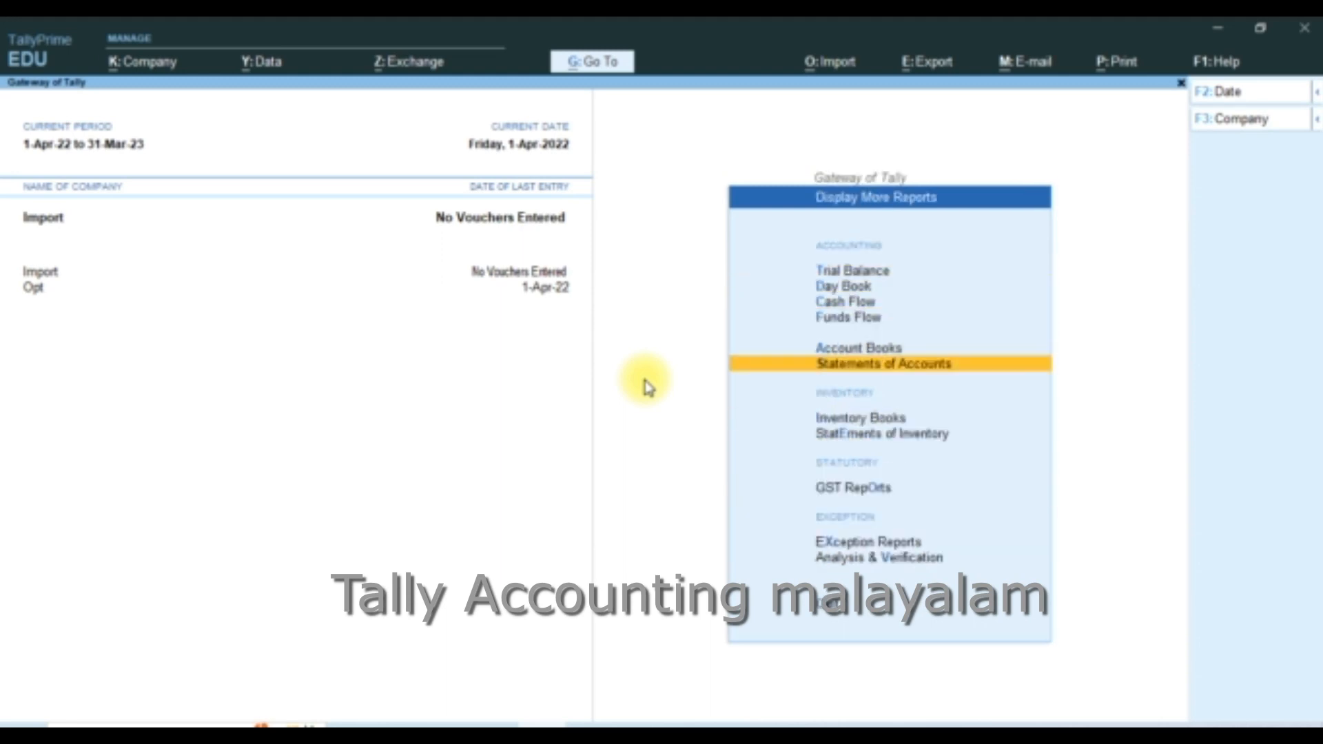
pyautogui.press('Return')
pyautogui.press('Down')
pyautogui.press('Return')
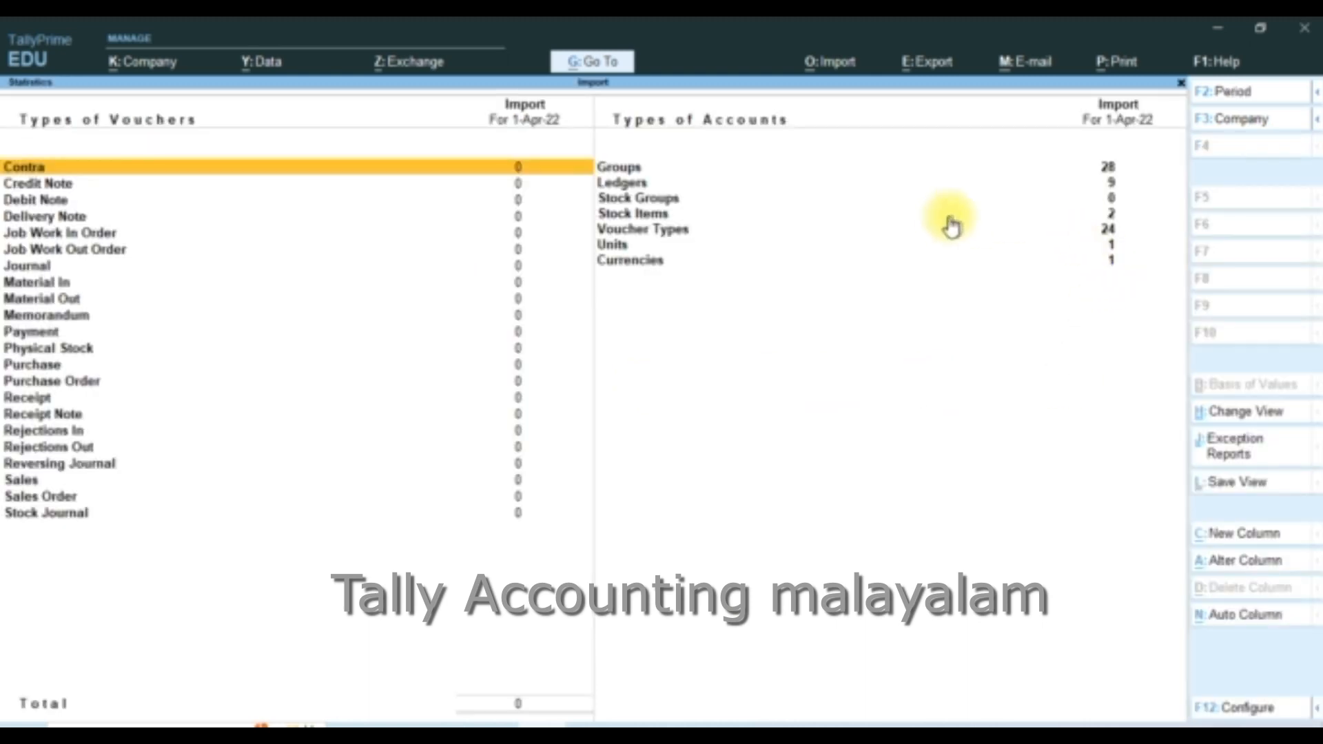
pyautogui.click(1111, 219)
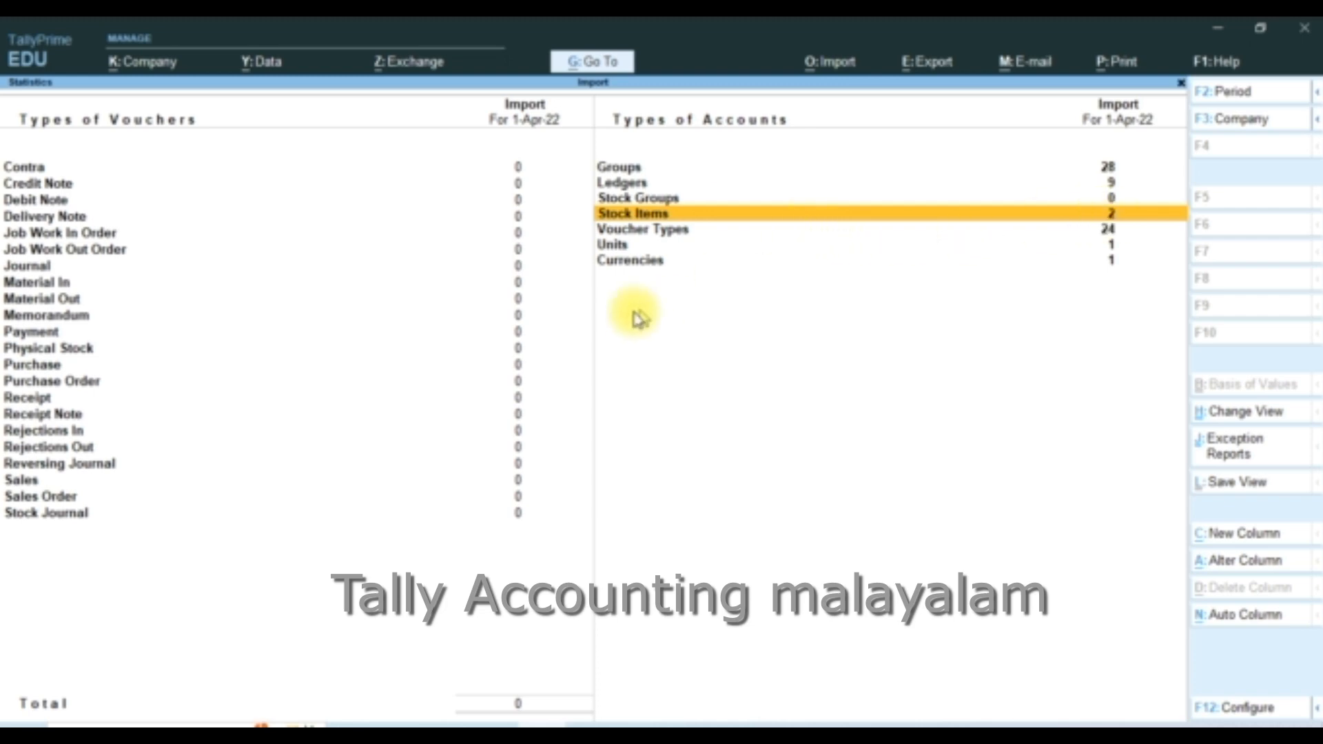
pyautogui.press('Escape')
pyautogui.press('Escape')
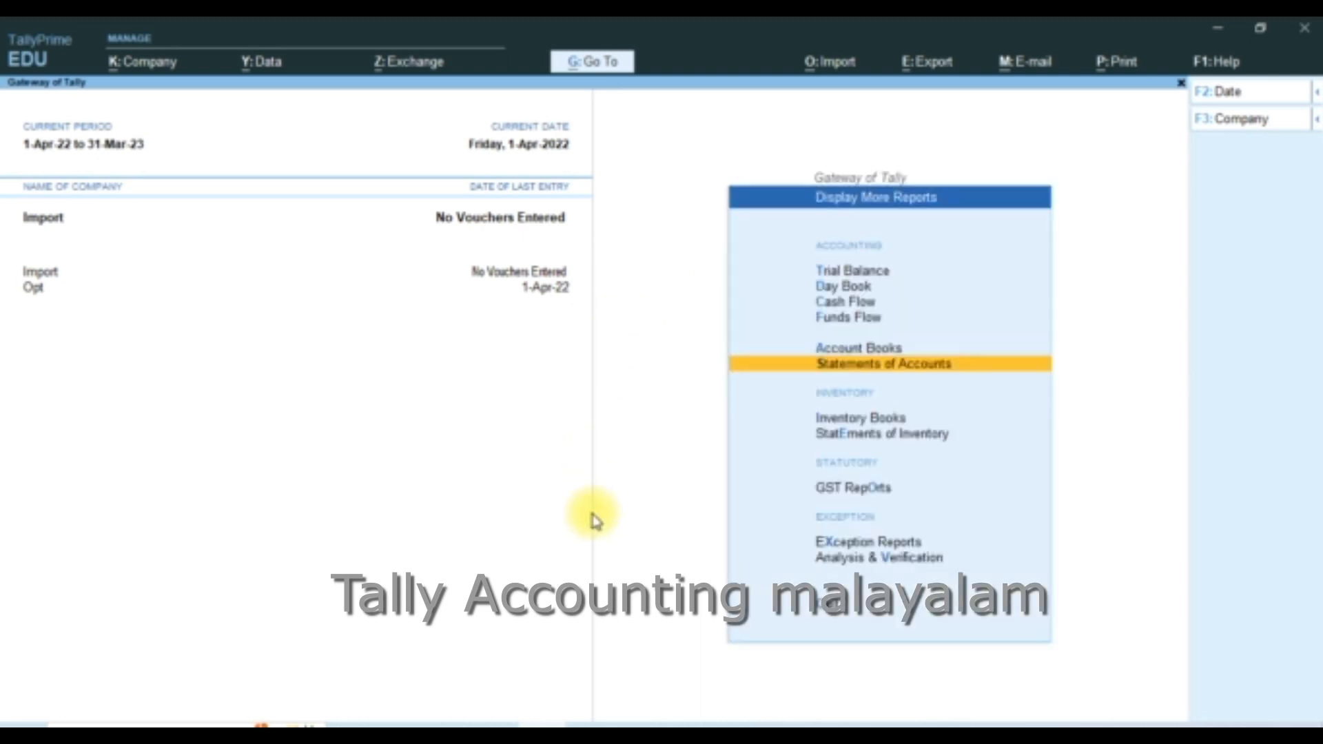
pyautogui.press('Escape')
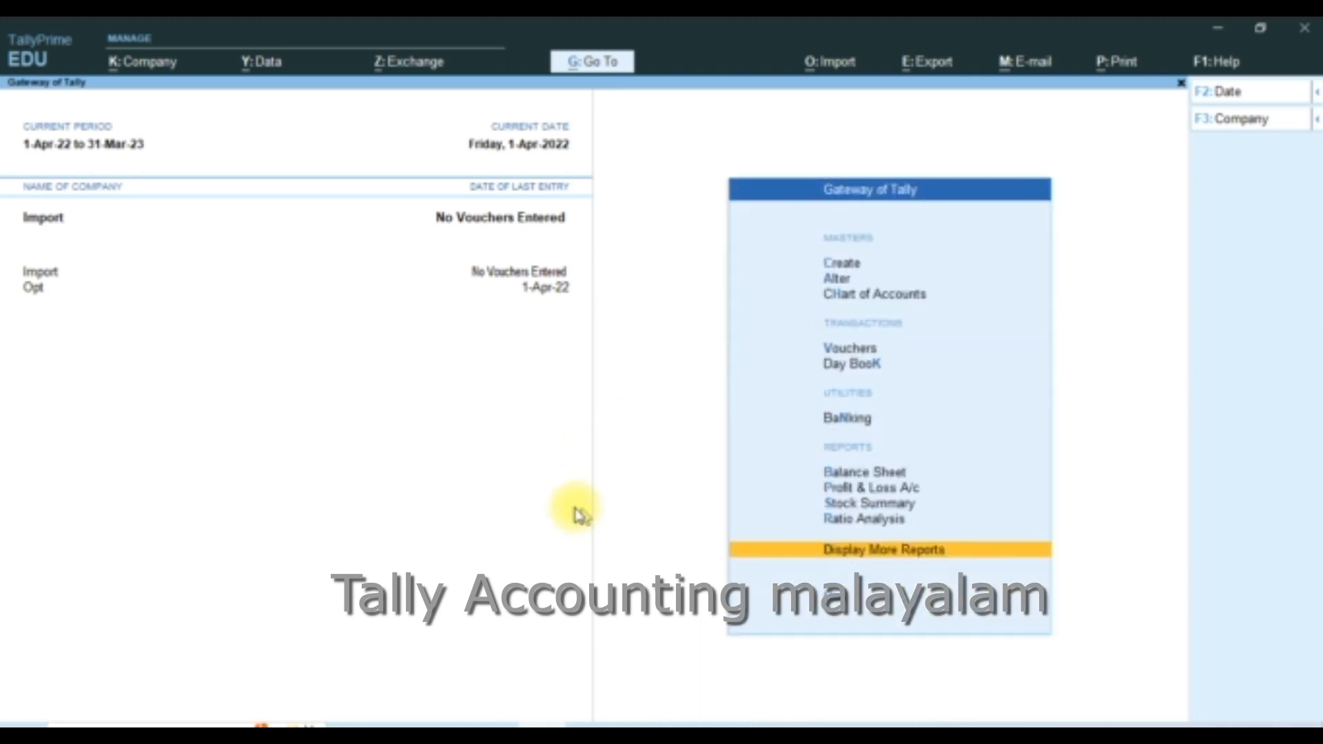
# - Switch the active company to Opt and open its Day Book
pyautogui.click(31, 290)
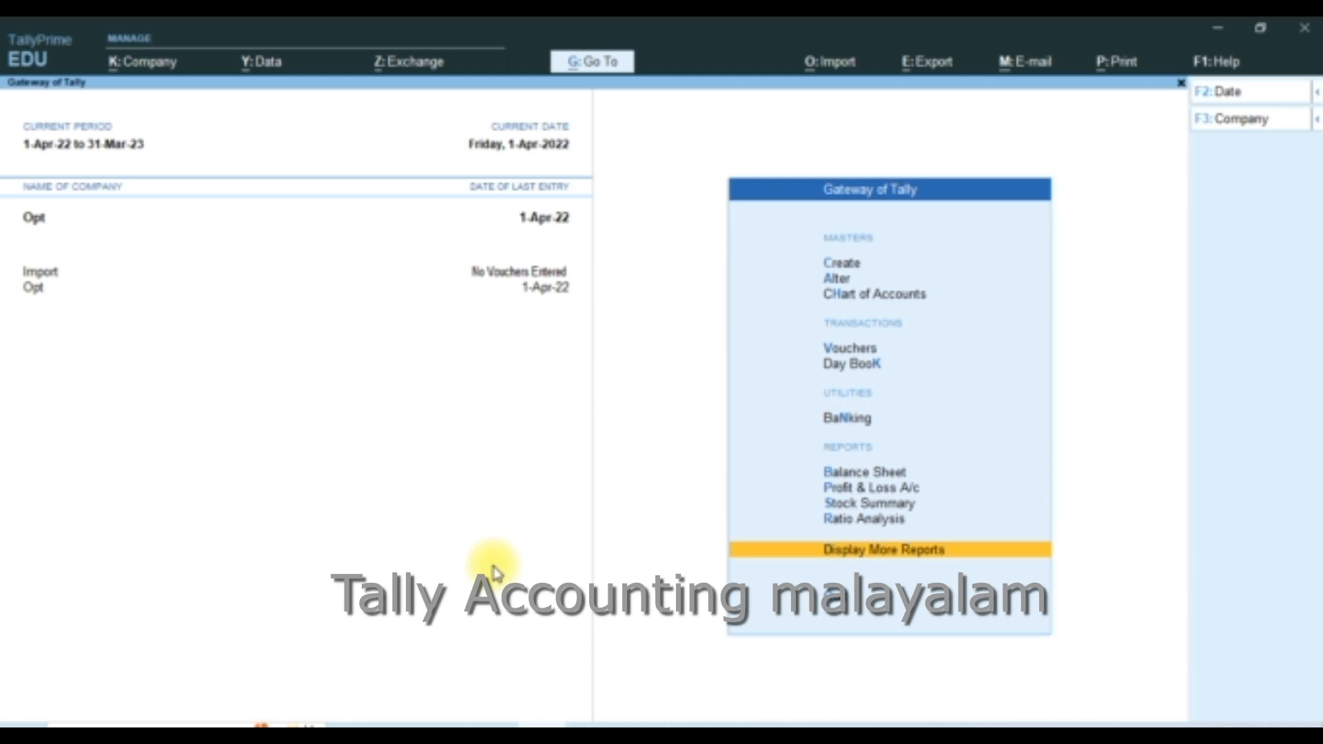
pyautogui.press('Return')
pyautogui.press('Down')
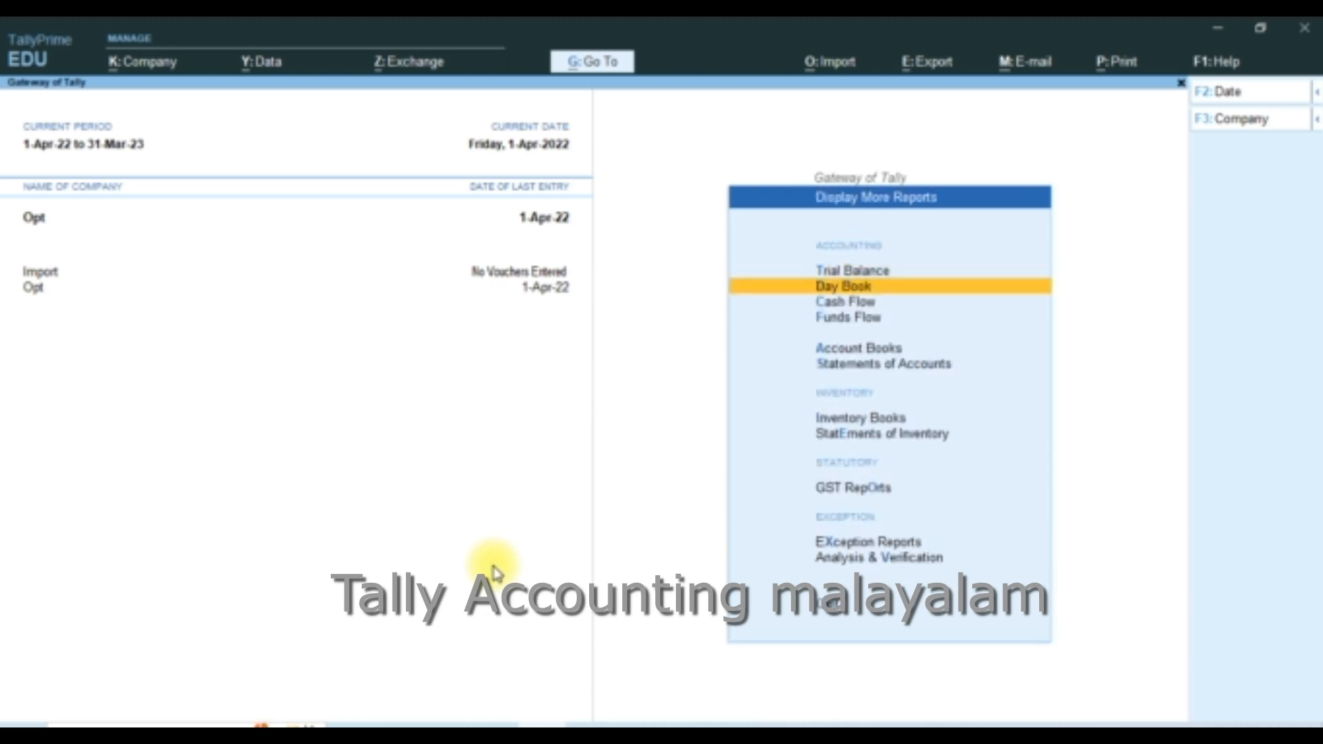
pyautogui.press('Return')
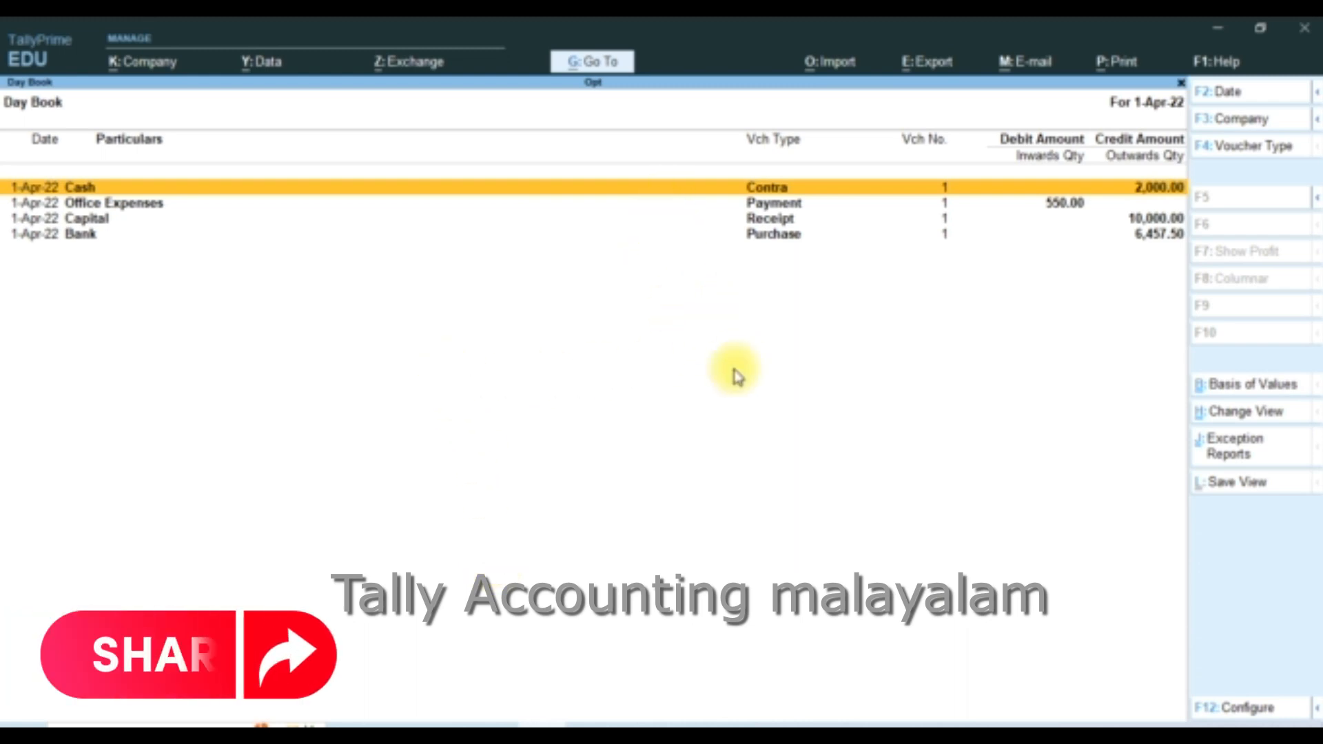
pyautogui.press('F2')
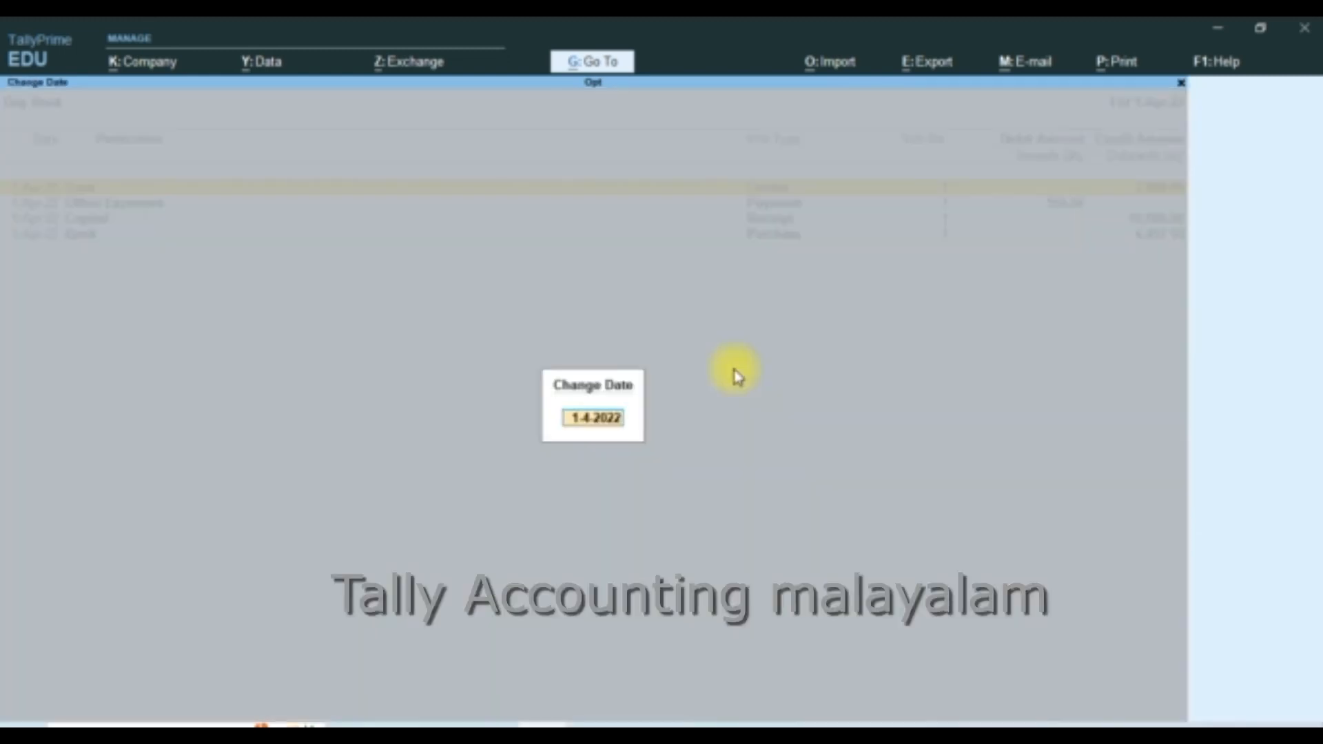
pyautogui.press('Escape')
pyautogui.press('Escape')
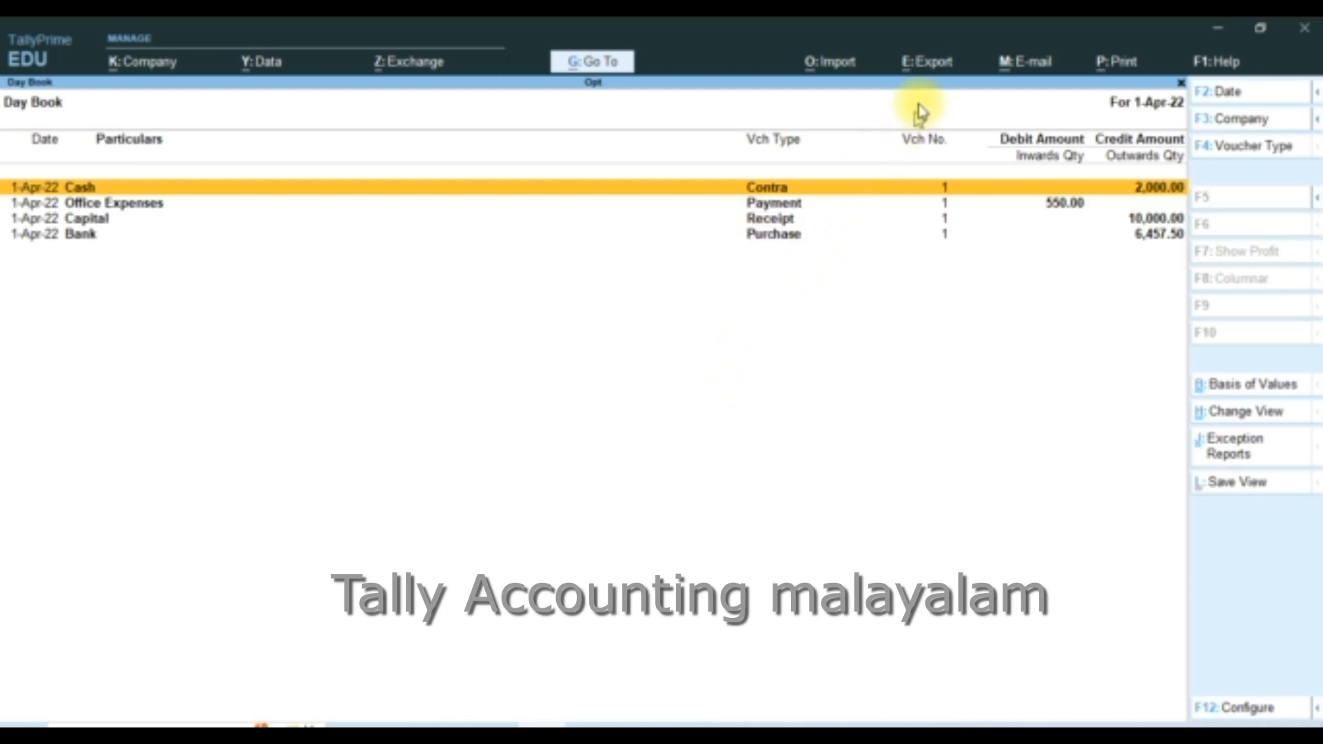
# - Start exporting Opt's current Day Book report and open its export configuration
pyautogui.click(929, 66)
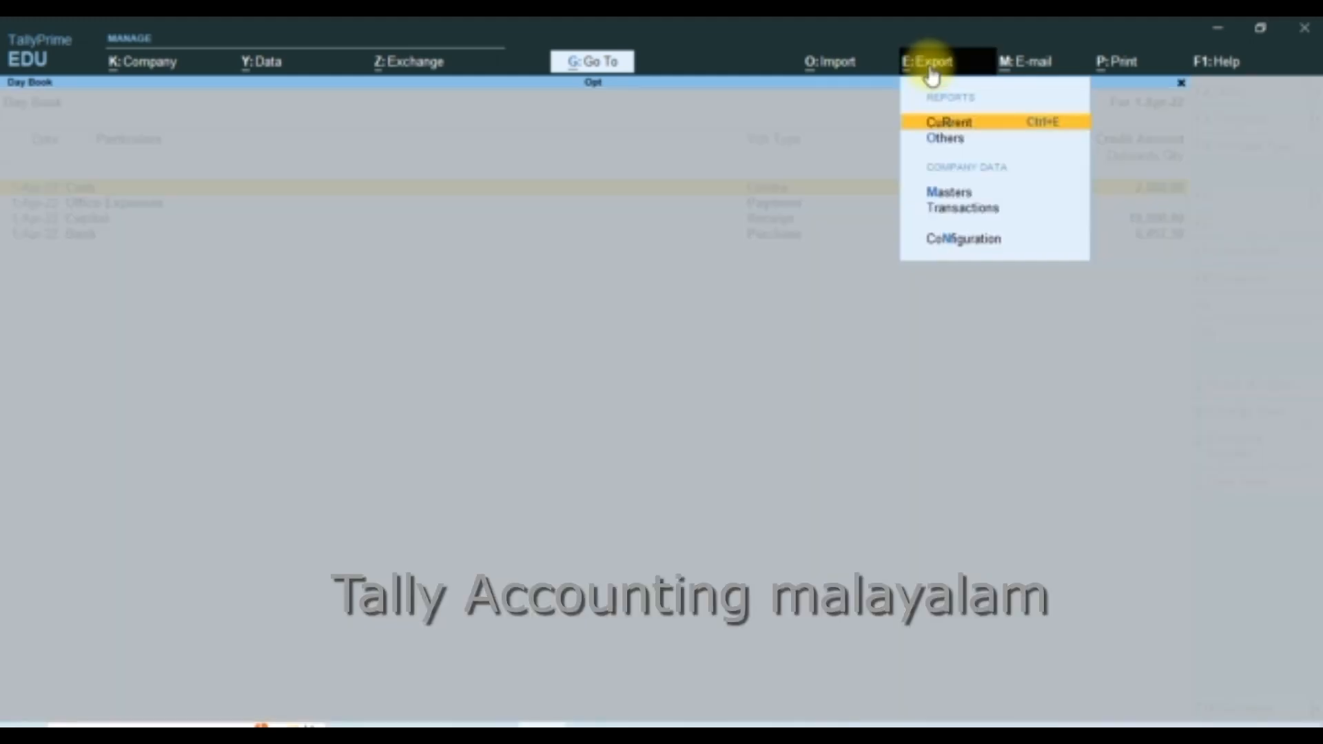
pyautogui.click(965, 124)
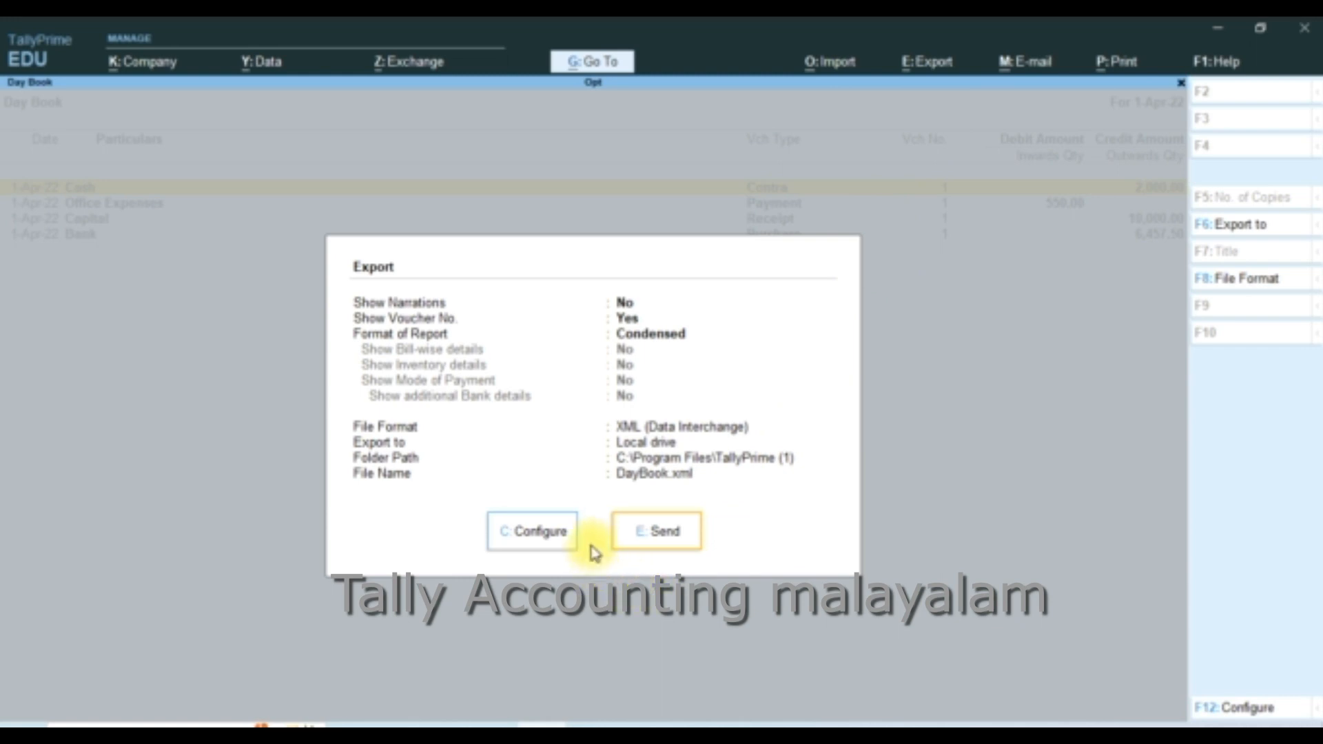
pyautogui.click(509, 543)
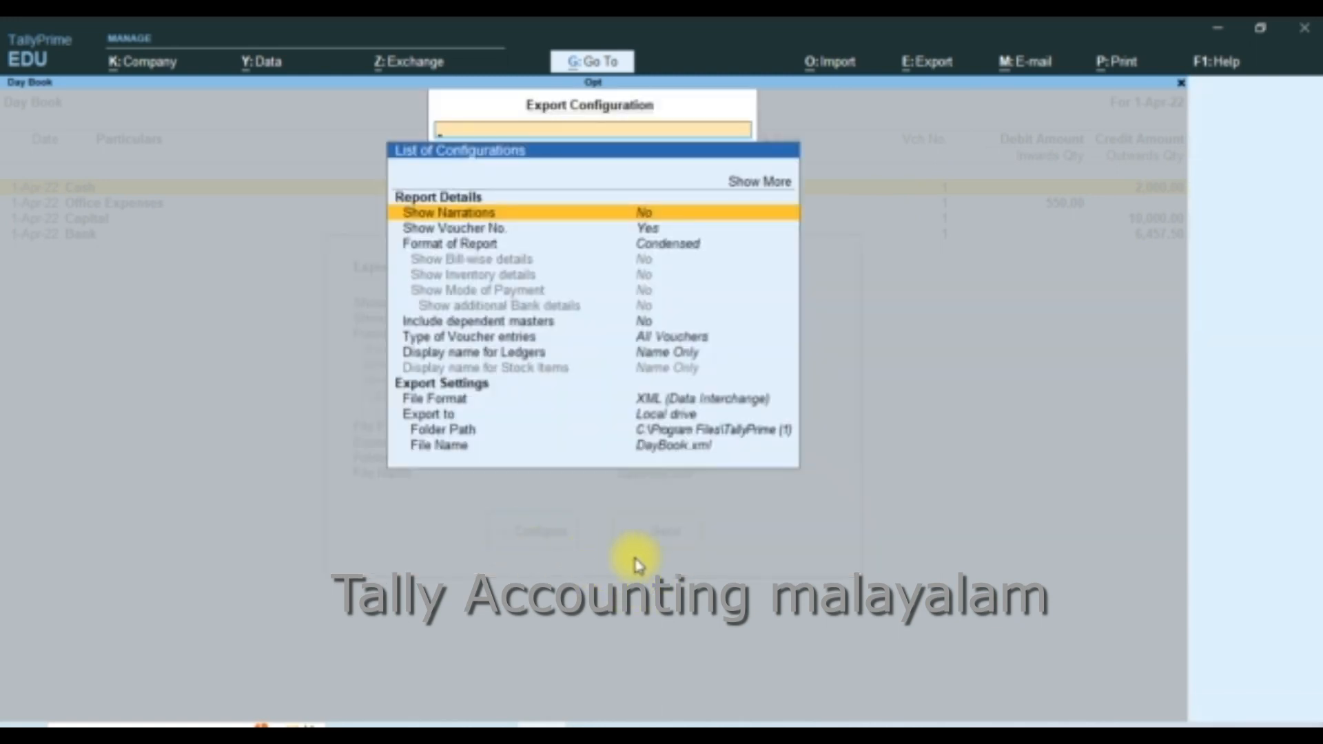
# - Review the Day Book export options from the report details through the file format, folder path and file name, and leave the configuration
pyautogui.press('Down')
pyautogui.press('Down')
pyautogui.press('Down')
pyautogui.press('Down')
pyautogui.press('Down')
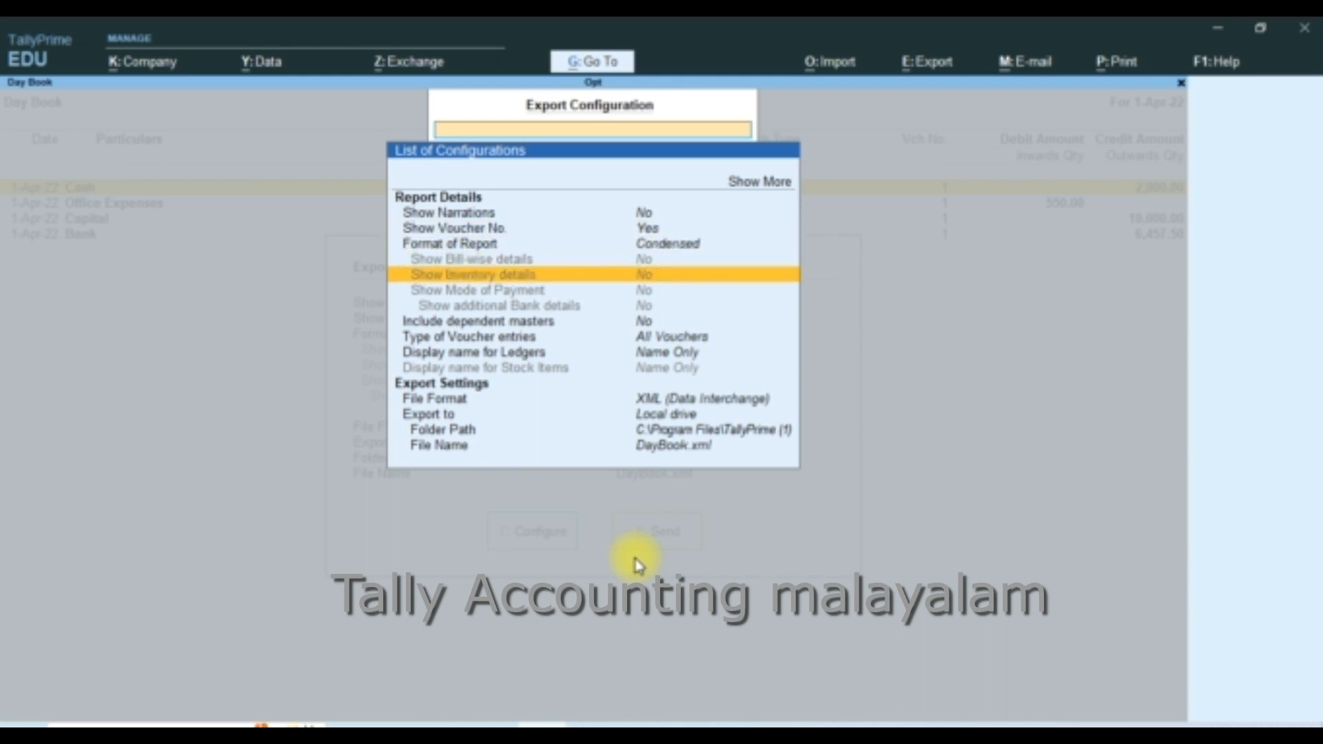
pyautogui.press('Down')
pyautogui.press('Down')
pyautogui.press('Down')
pyautogui.press('Down')
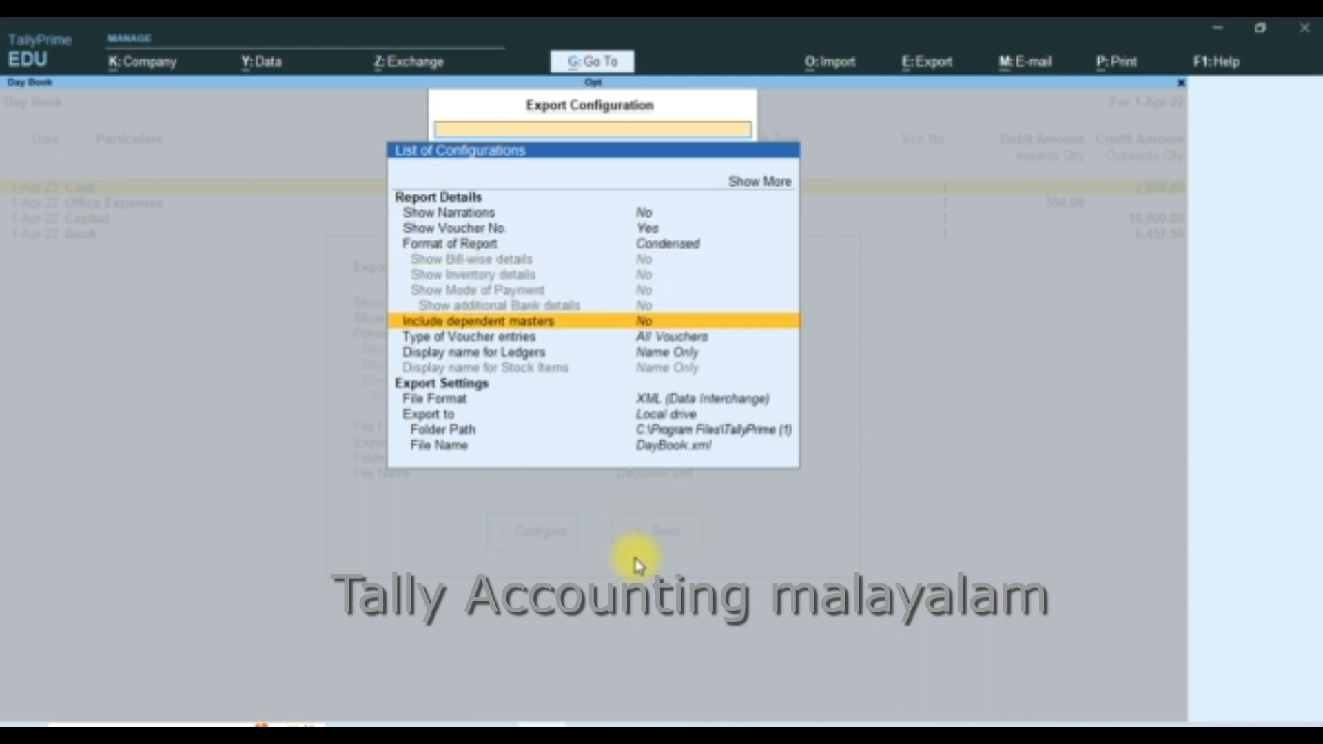
pyautogui.press('Down')
pyautogui.press('Down')
pyautogui.press('Down')
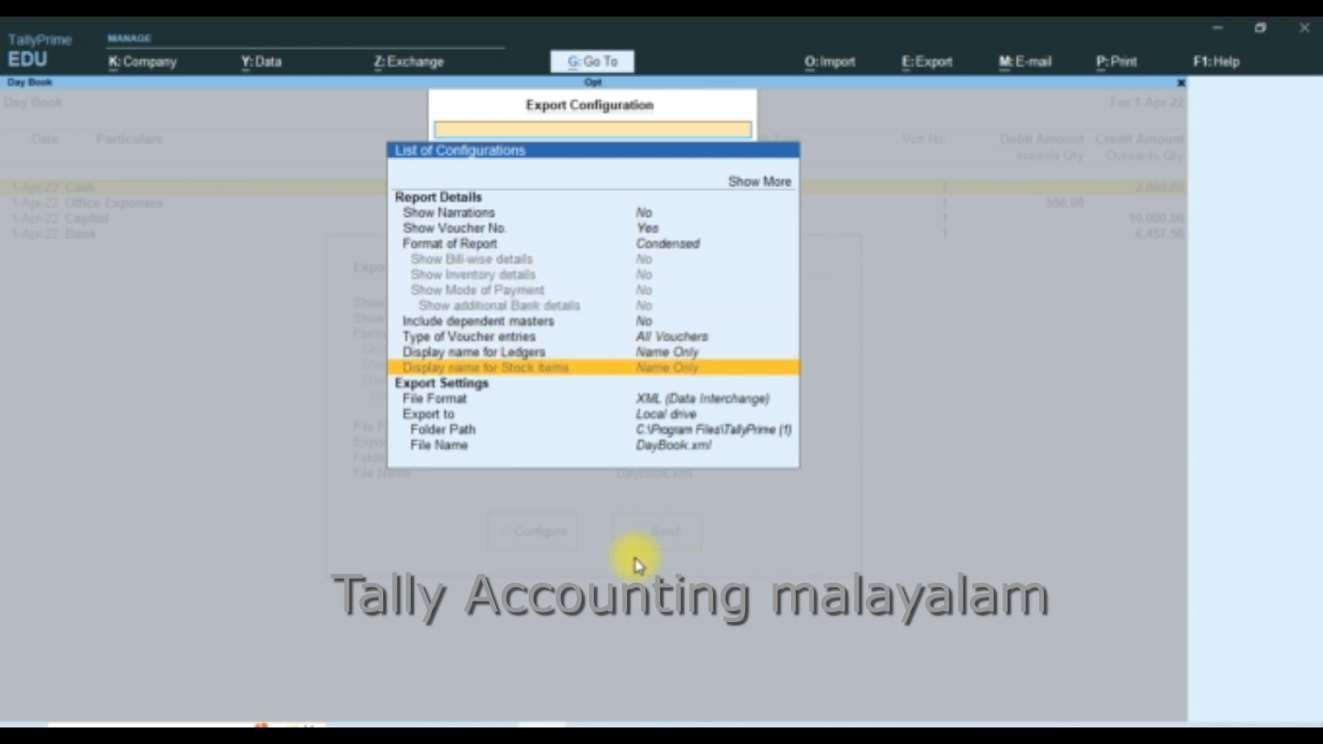
pyautogui.press('Down')
pyautogui.press('Down')
pyautogui.press('Down')
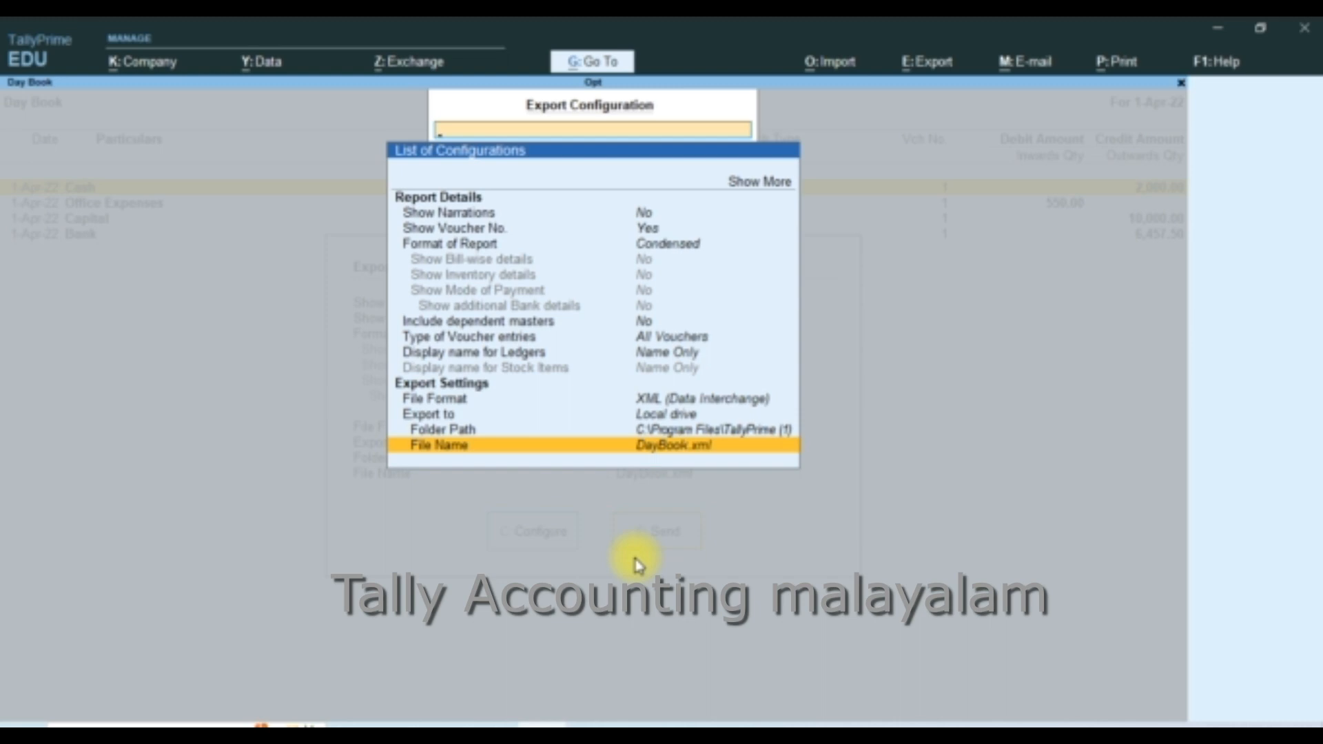
pyautogui.press('Escape')
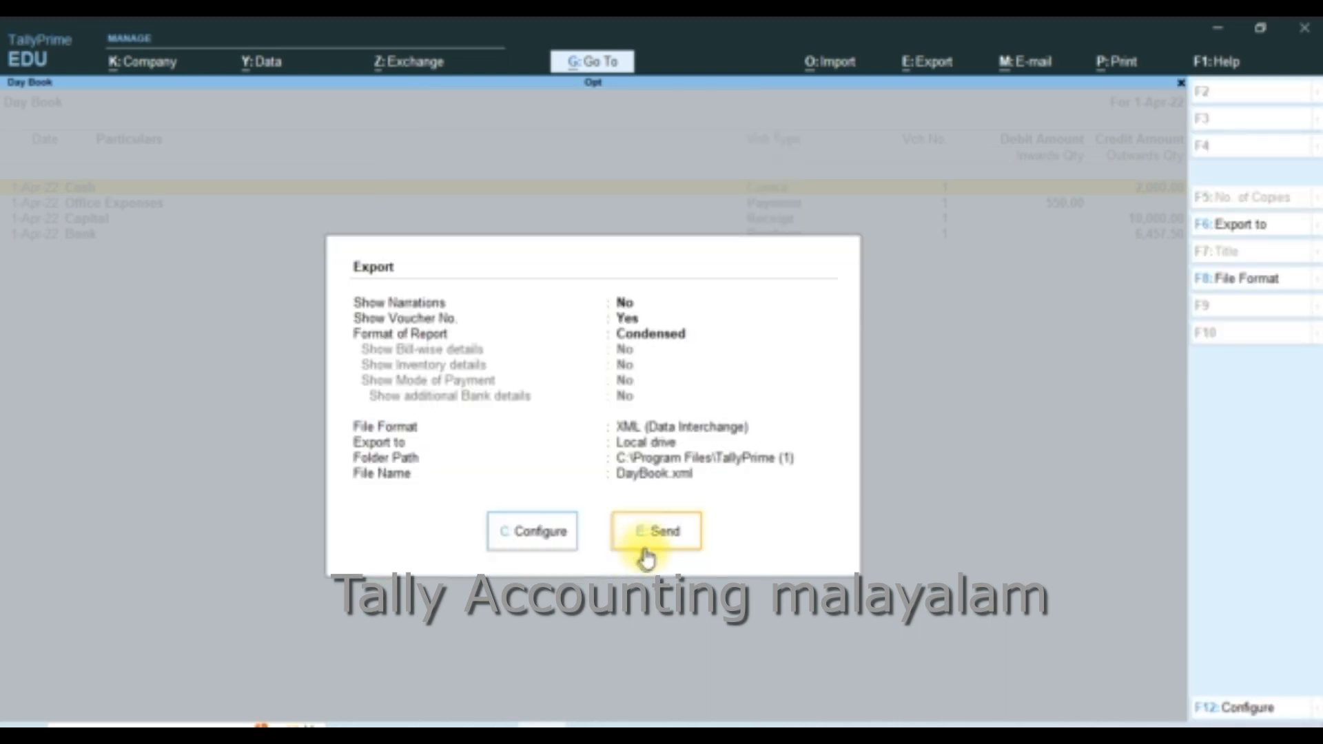
# - Export the Day Book to DayBook.xml, overwriting the existing file, and close the export folder and the report
pyautogui.click(652, 539)
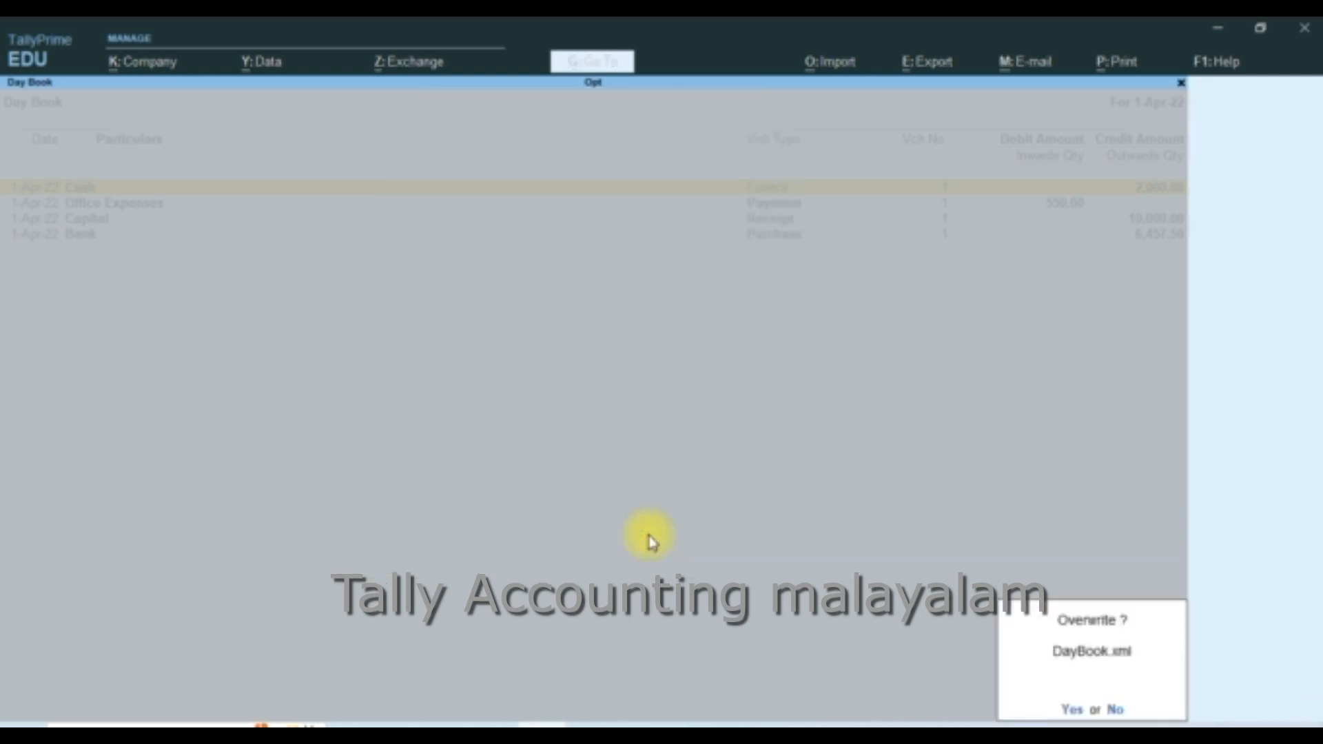
pyautogui.press('y')
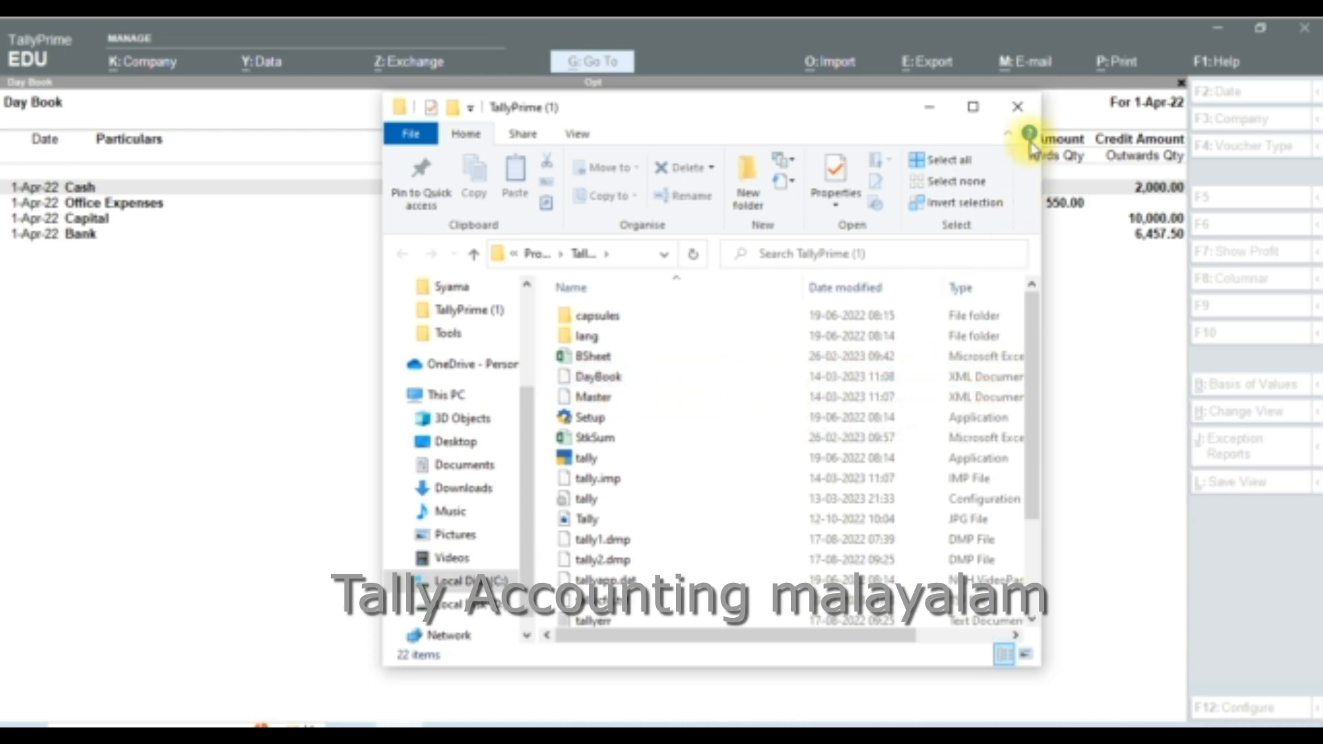
pyautogui.click(1017, 106)
pyautogui.press('Escape')
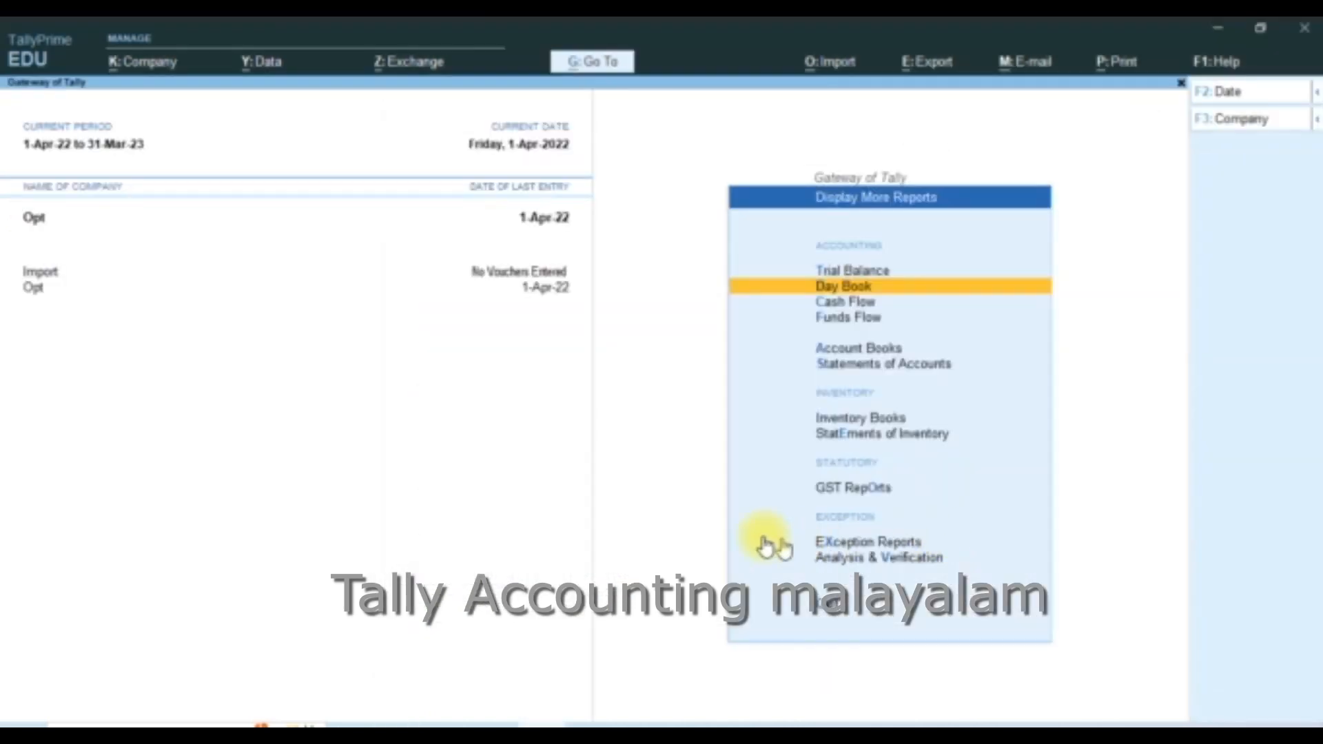
# - Switch the active company to Import, check its Day Book for vouchers and close the report
pyautogui.click(61, 277)
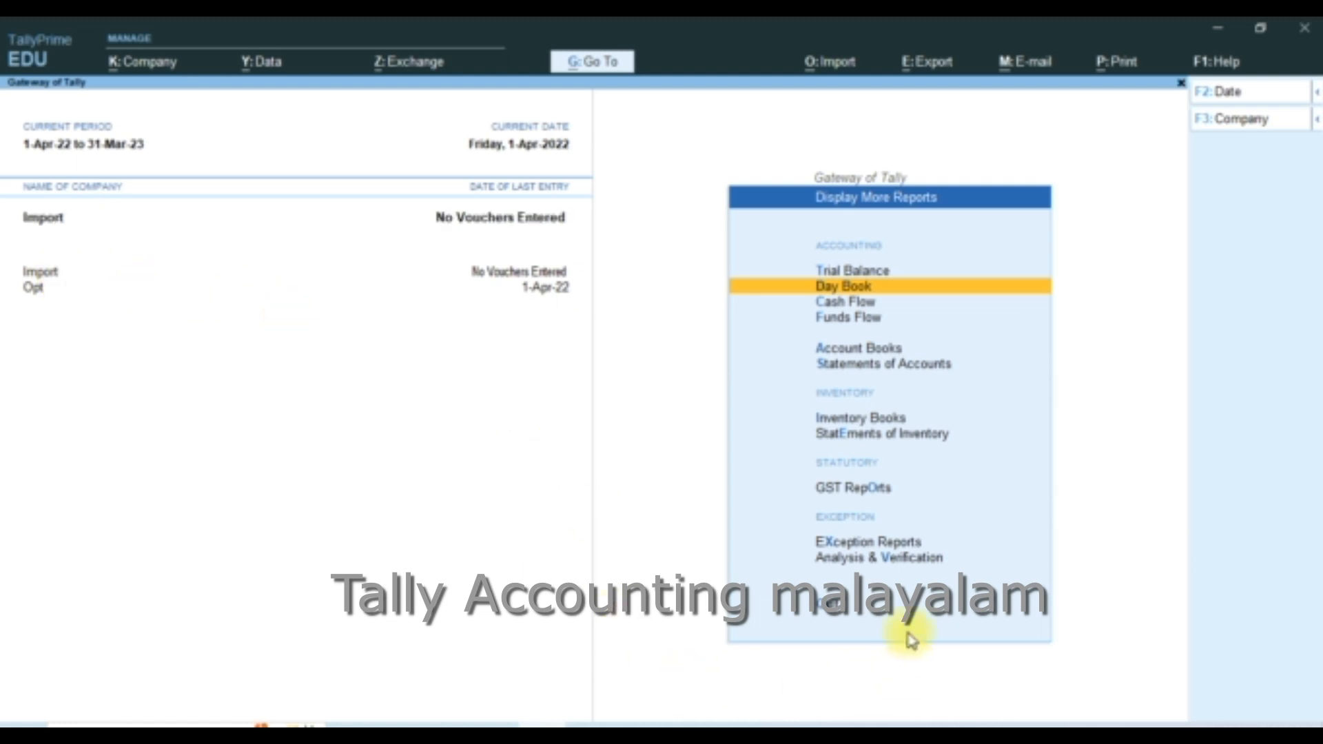
pyautogui.press('Return')
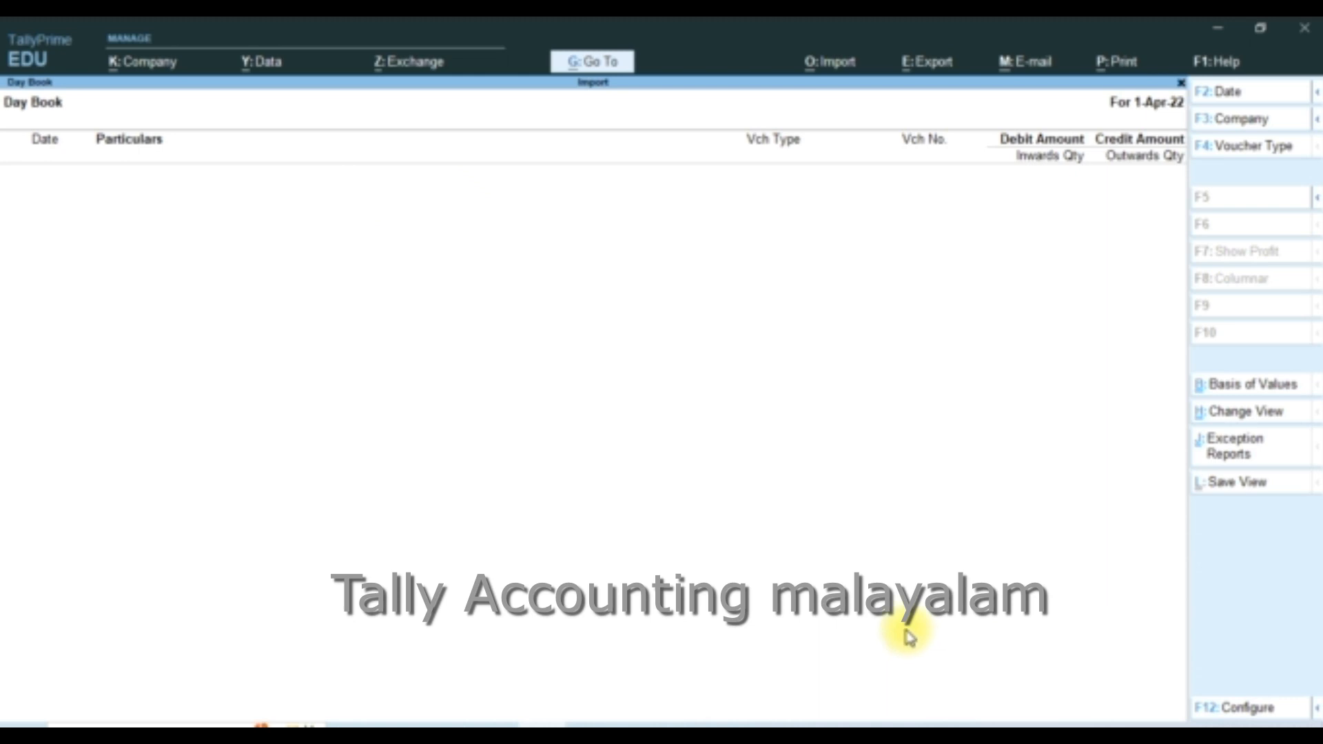
pyautogui.press('Escape')
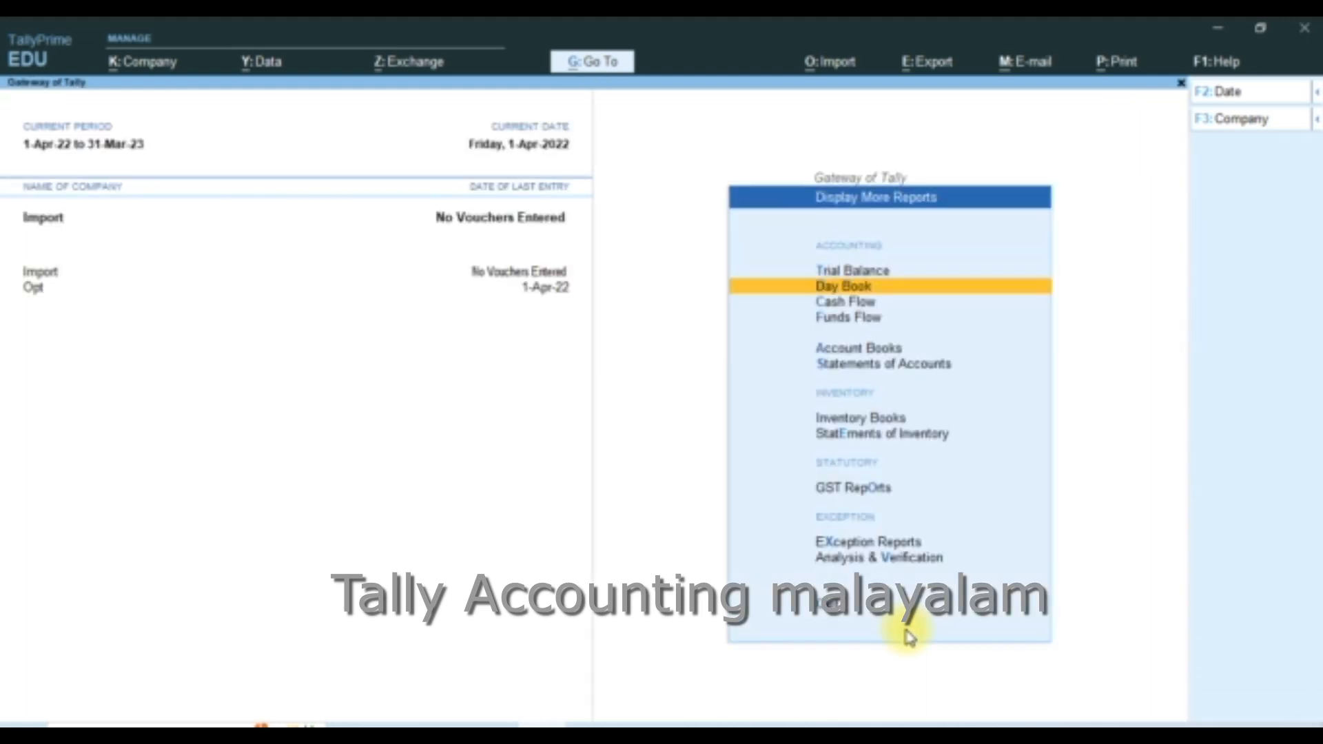
# - Import the transactions from DayBook.xml into the Import company
pyautogui.click(829, 69)
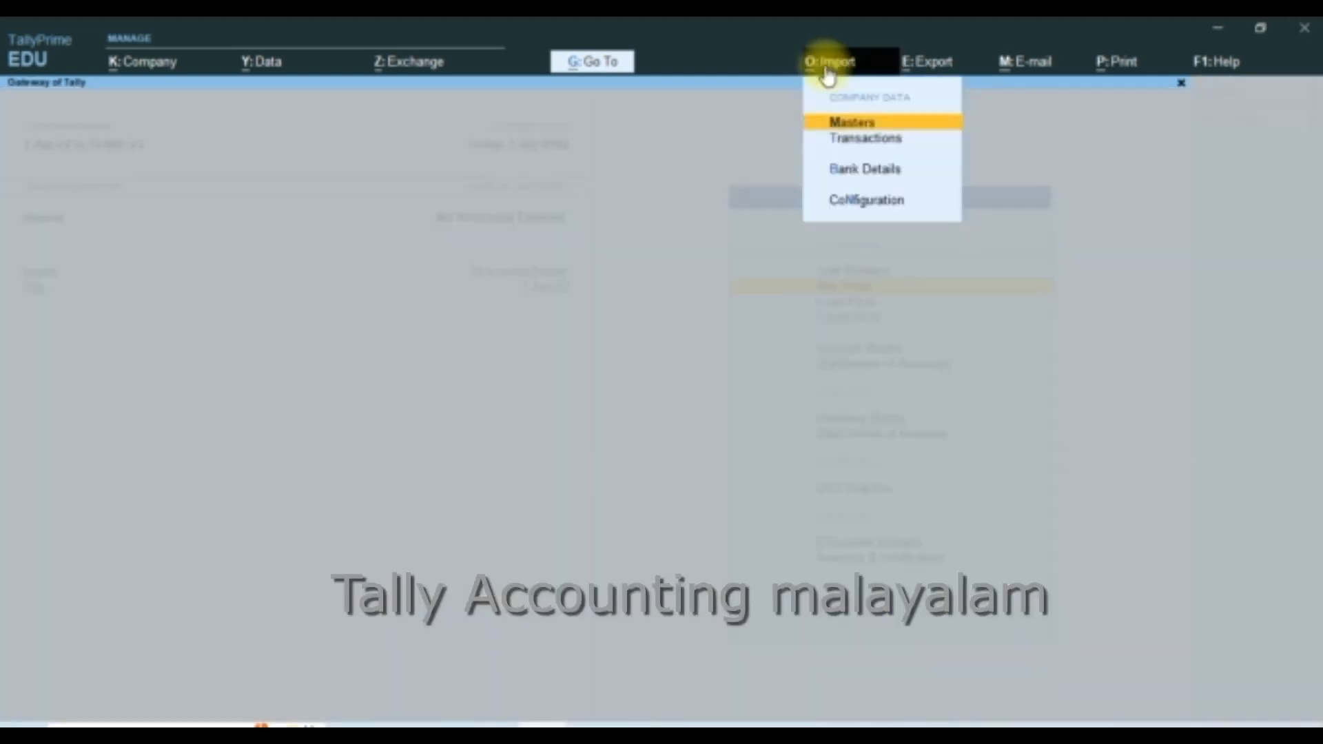
pyautogui.click(870, 140)
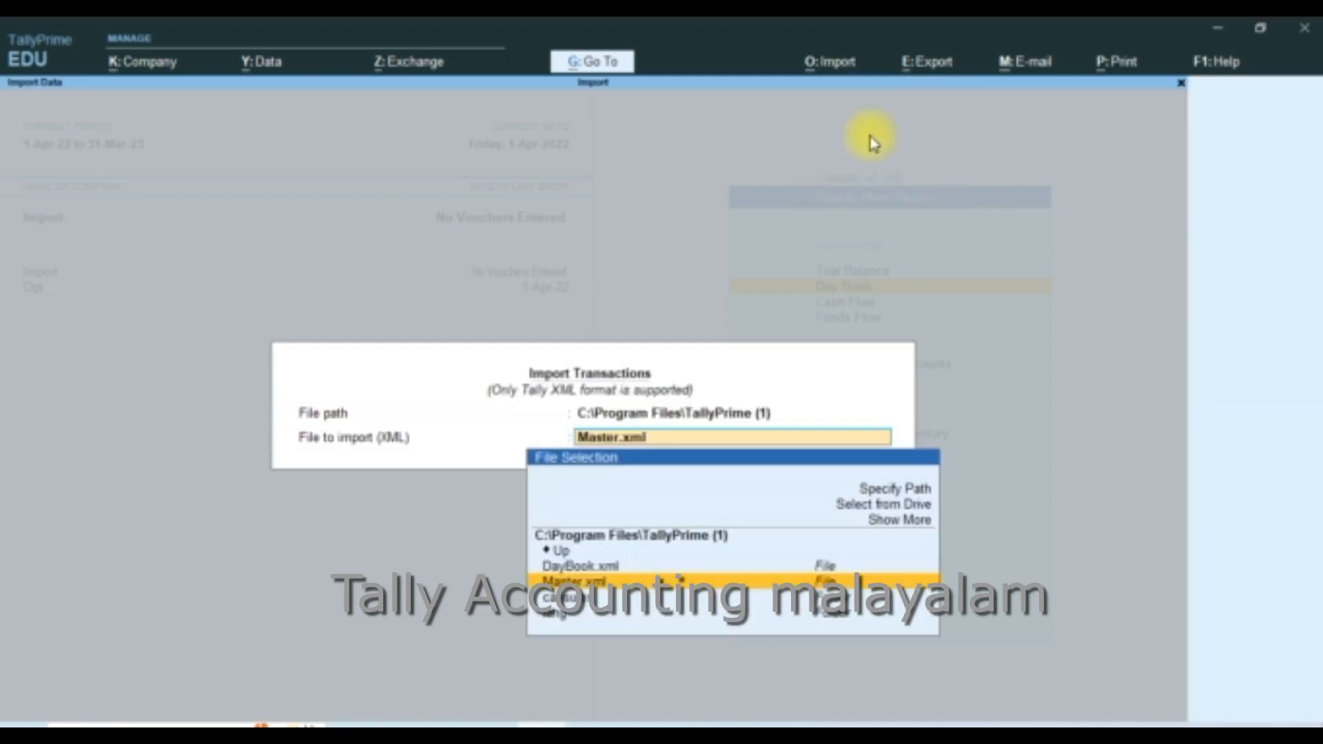
pyautogui.click(597, 569)
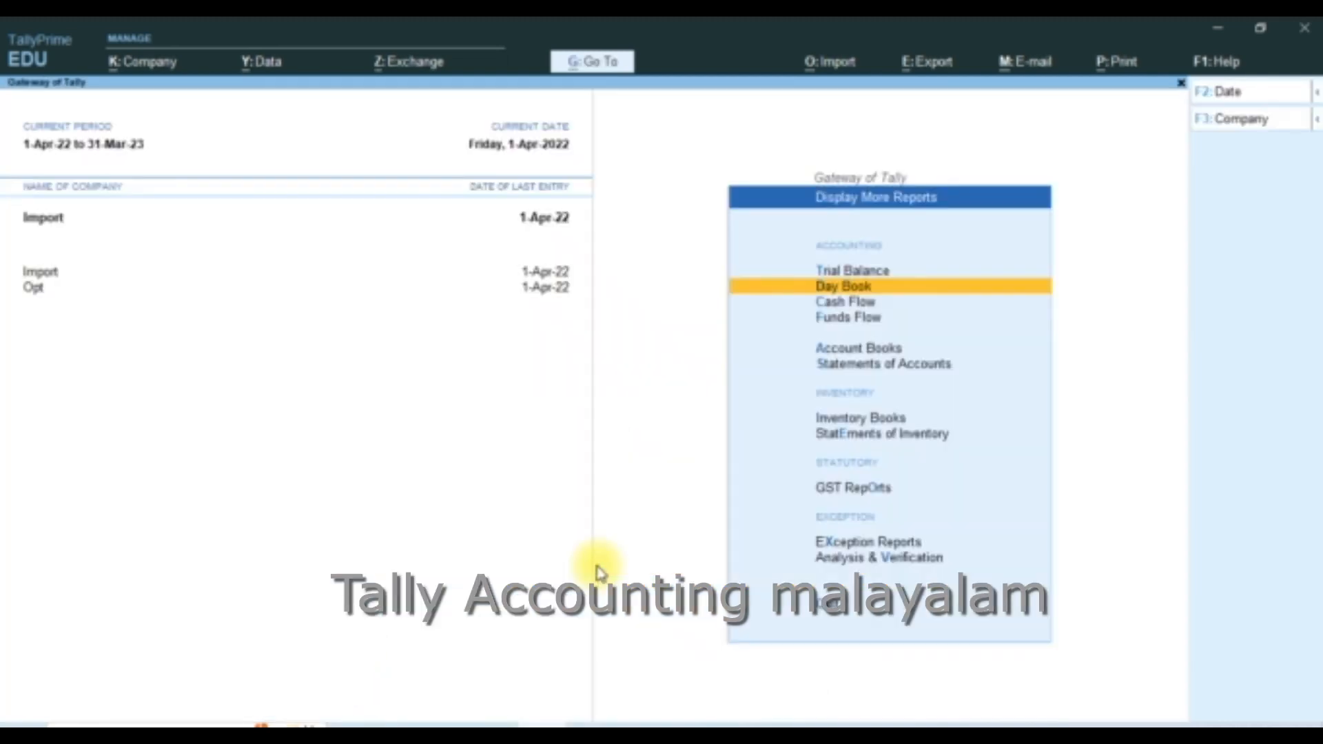
# - Check the imported vouchers in the Import company's Day Book and return to the Gateway
pyautogui.press('Escape')
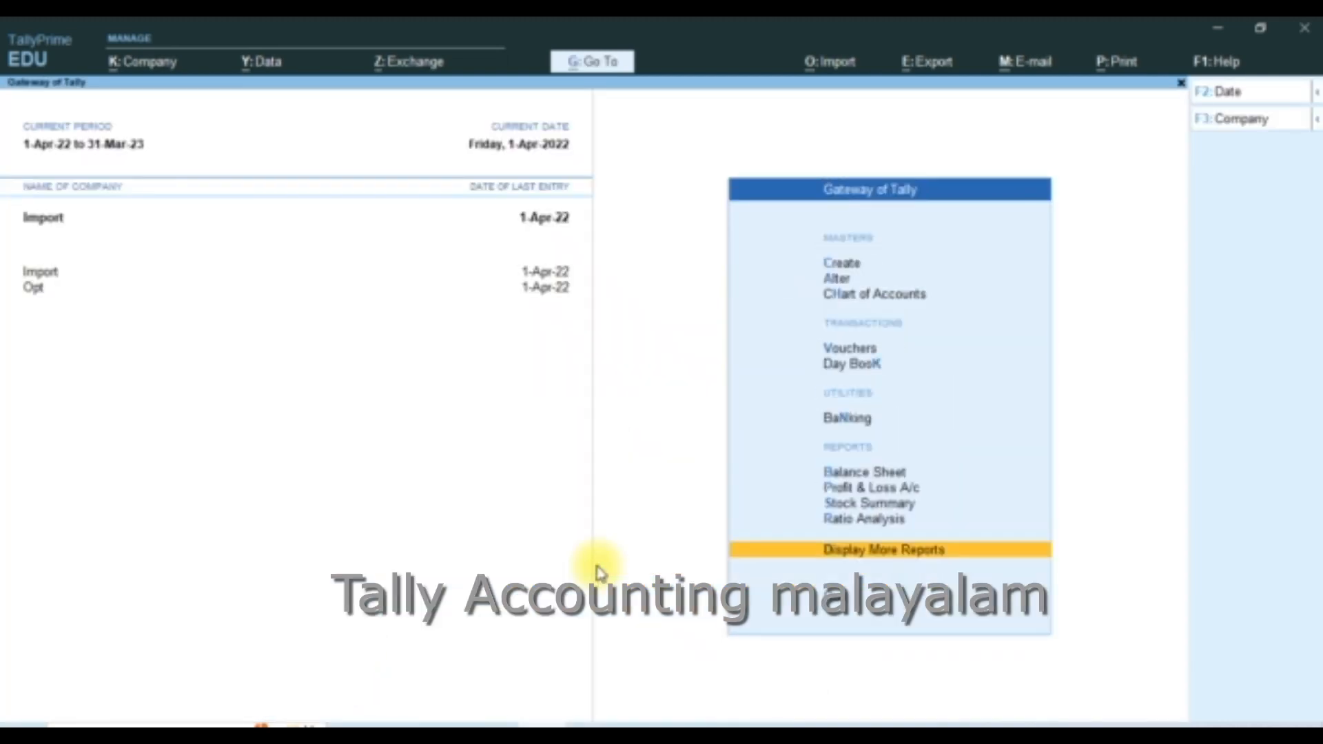
pyautogui.press('Return')
pyautogui.press('d')
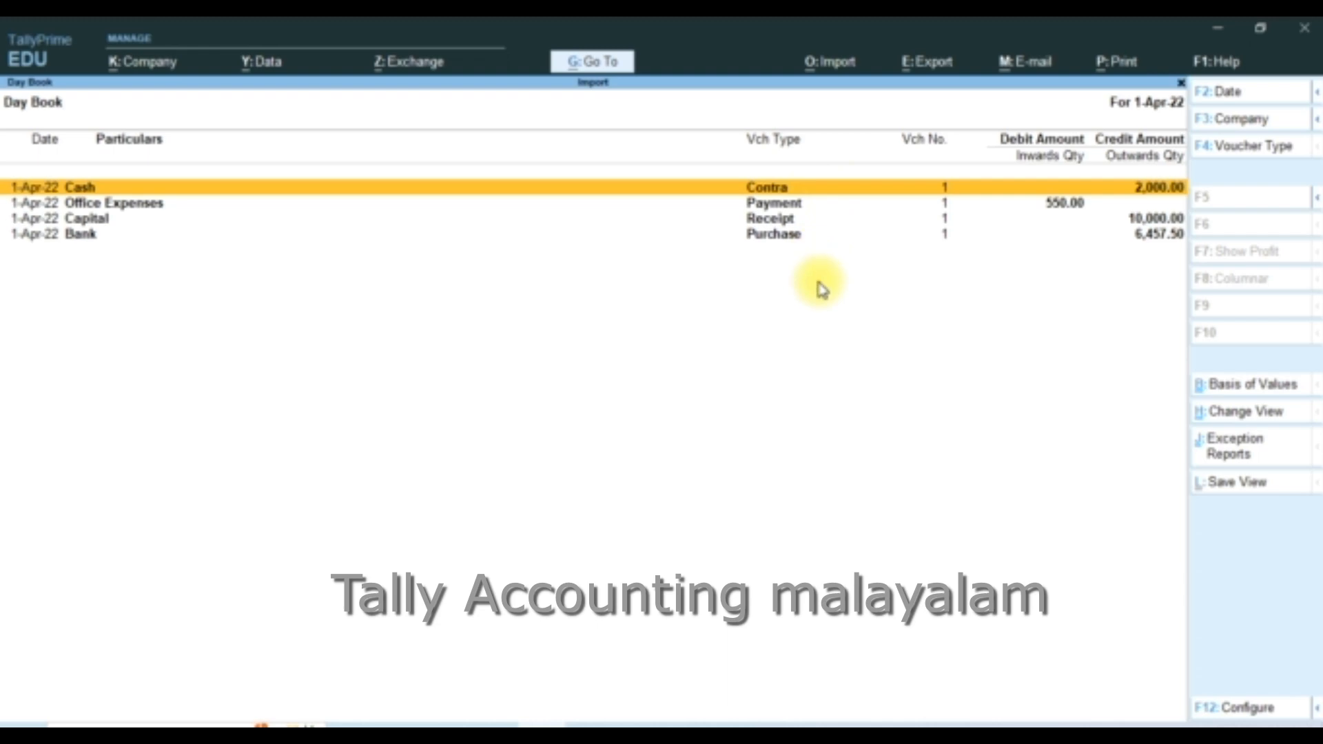
pyautogui.press('Escape')
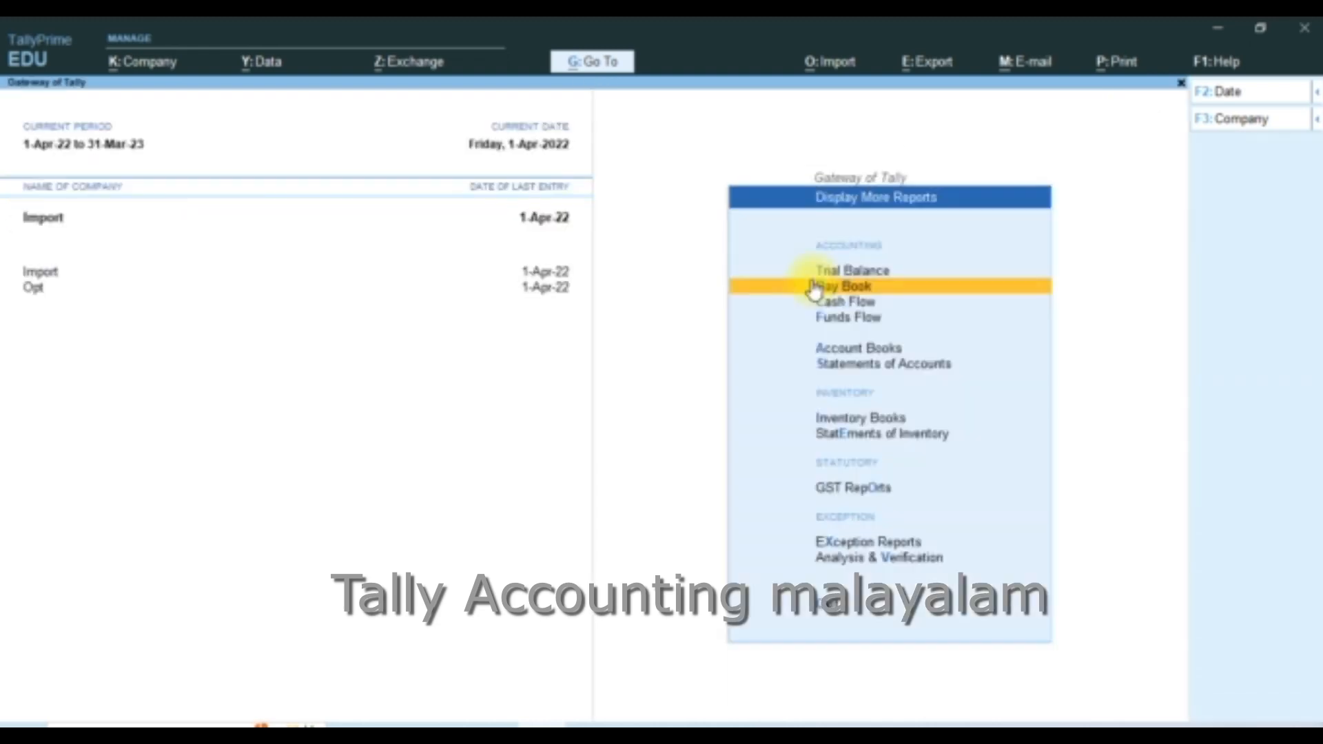
pyautogui.press('Escape')
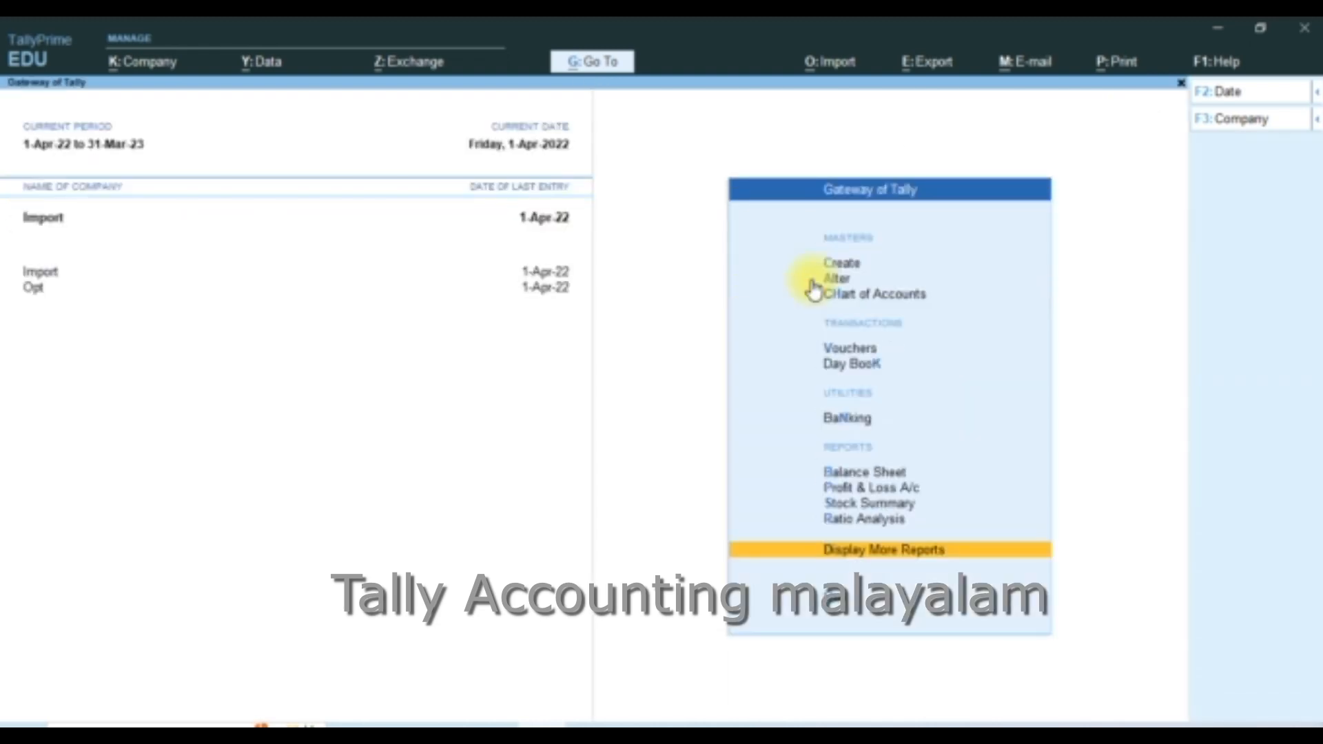